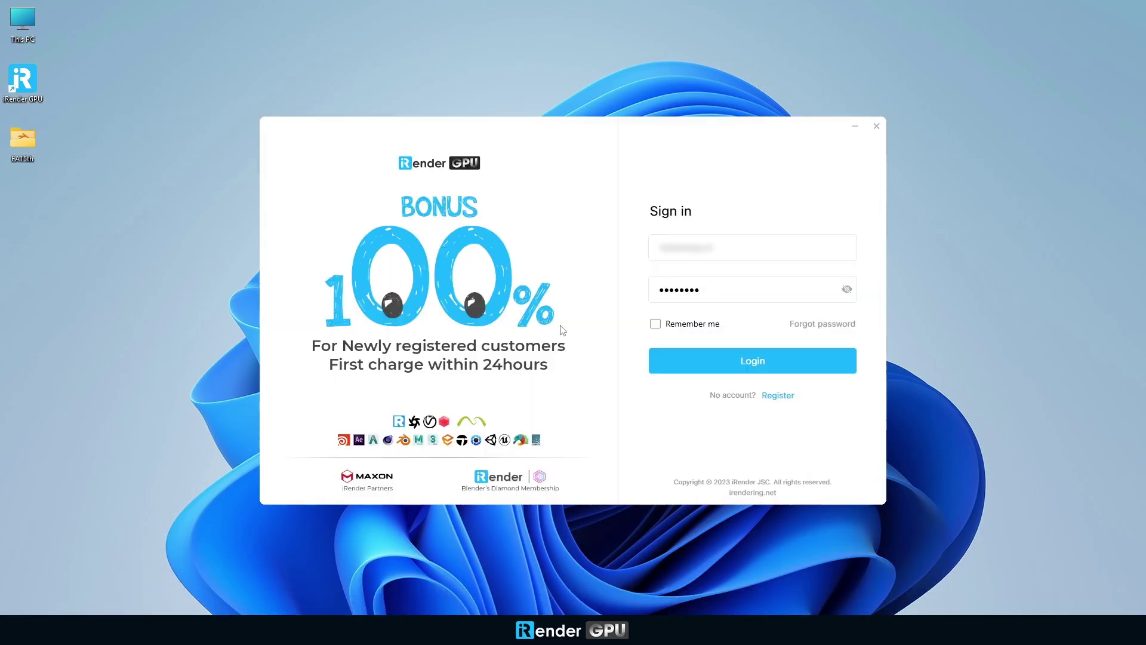
Step: Sign in and upload the EA15th folder (410 files, 3.38 GB) into INPUT (Z:) storage
click(754, 365)
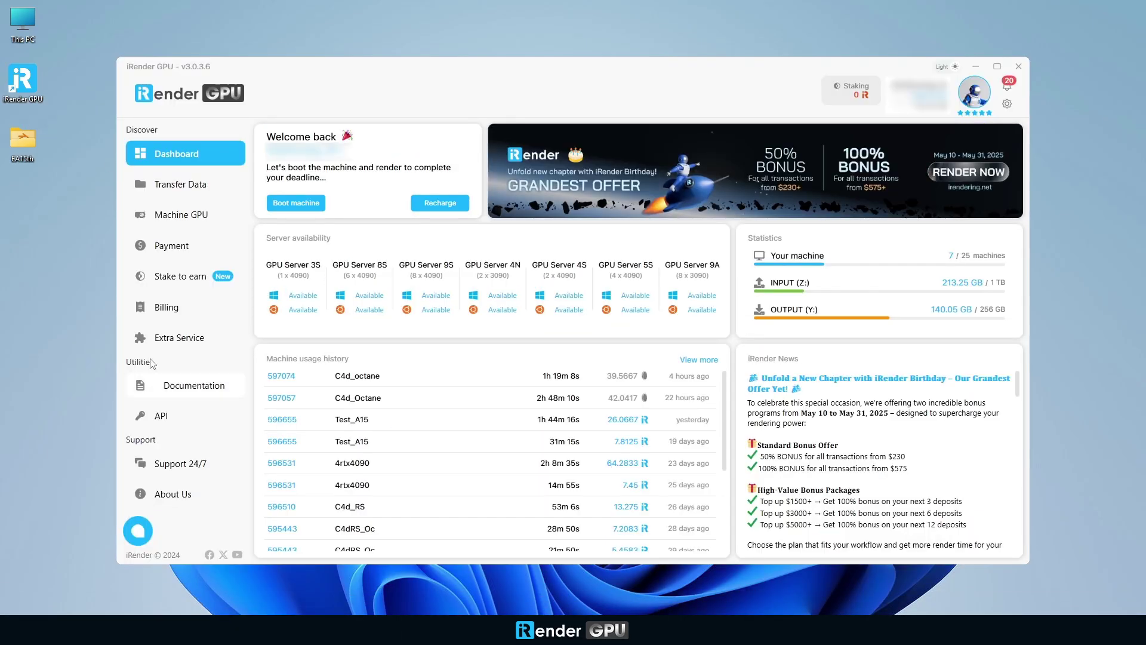
click(185, 186)
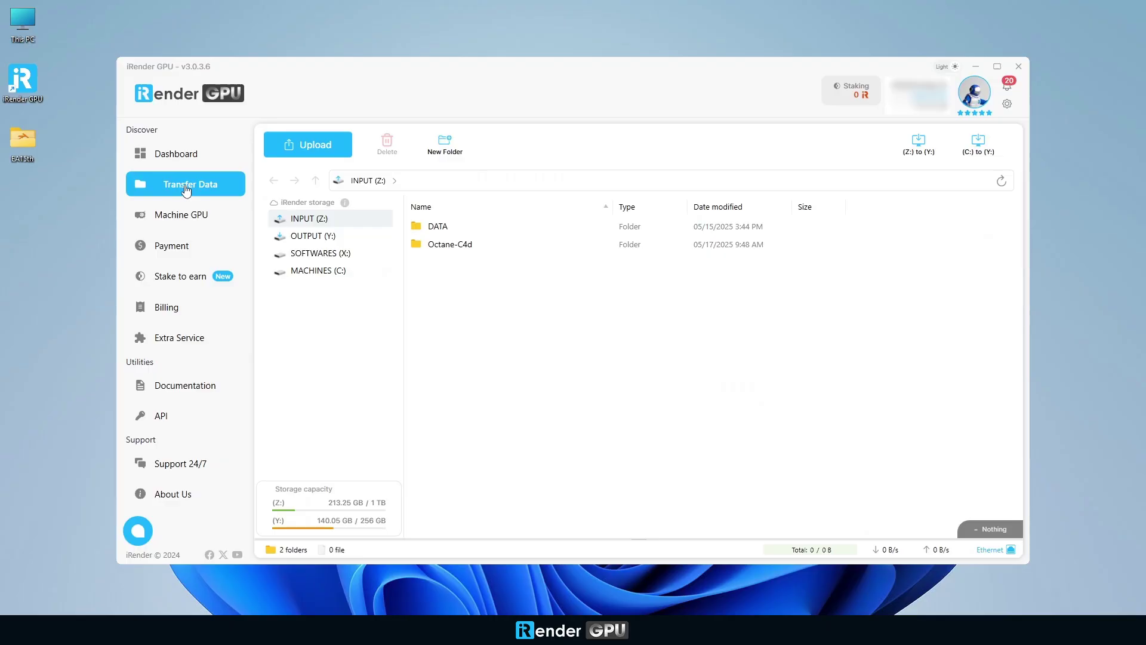
drag(28, 144, 190, 212)
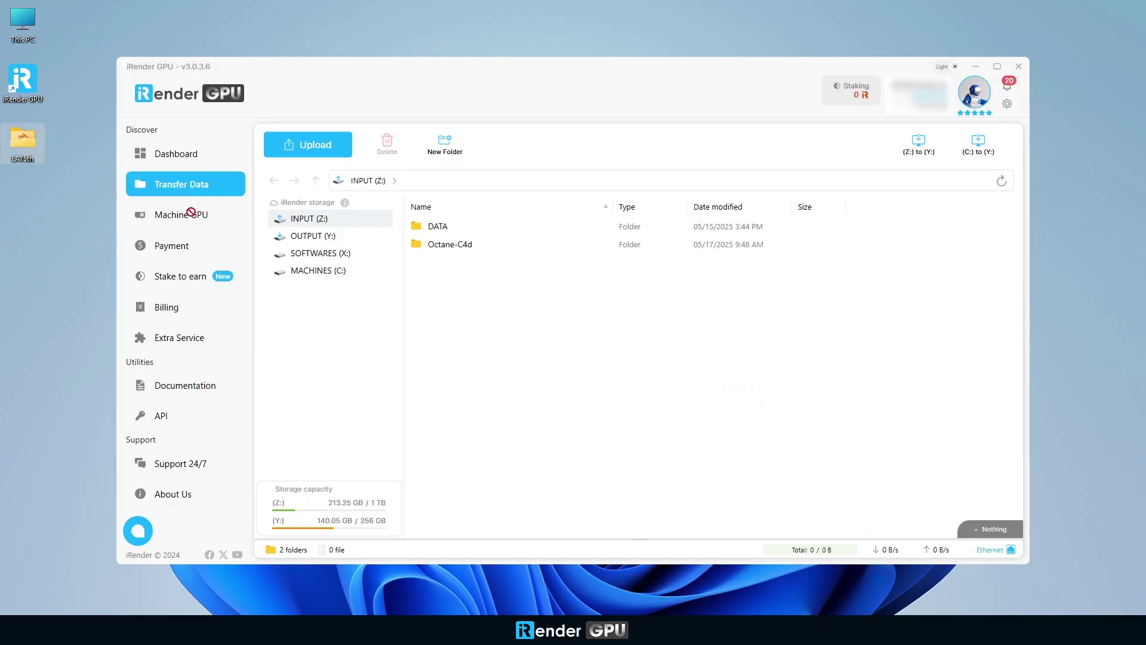
drag(506, 328, 507, 326)
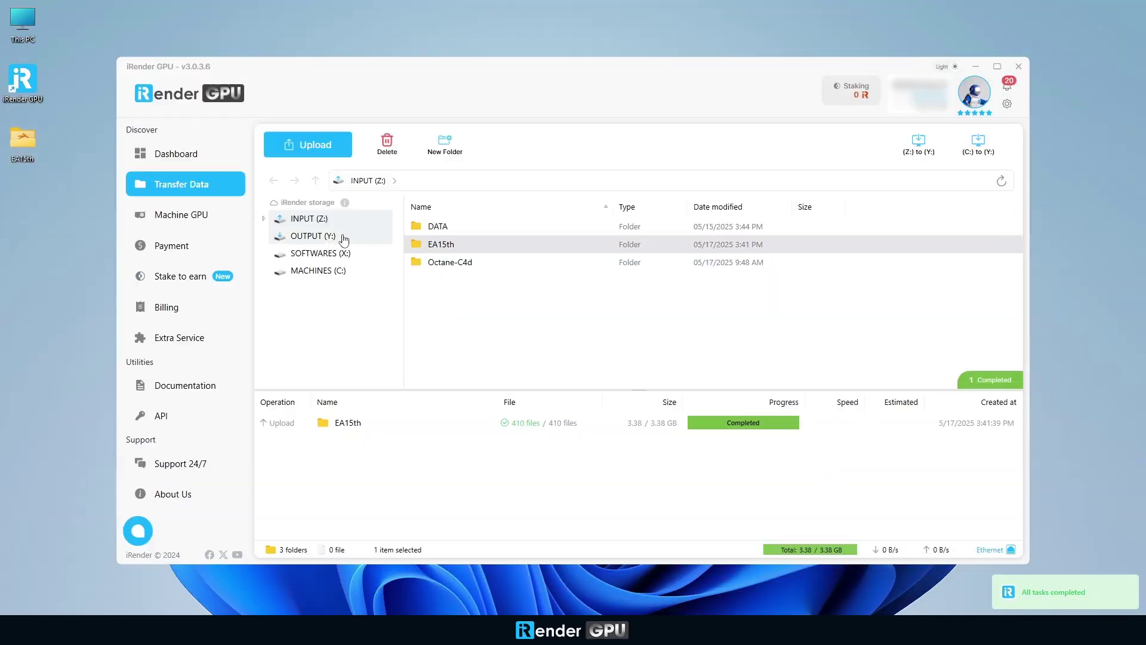
click(167, 218)
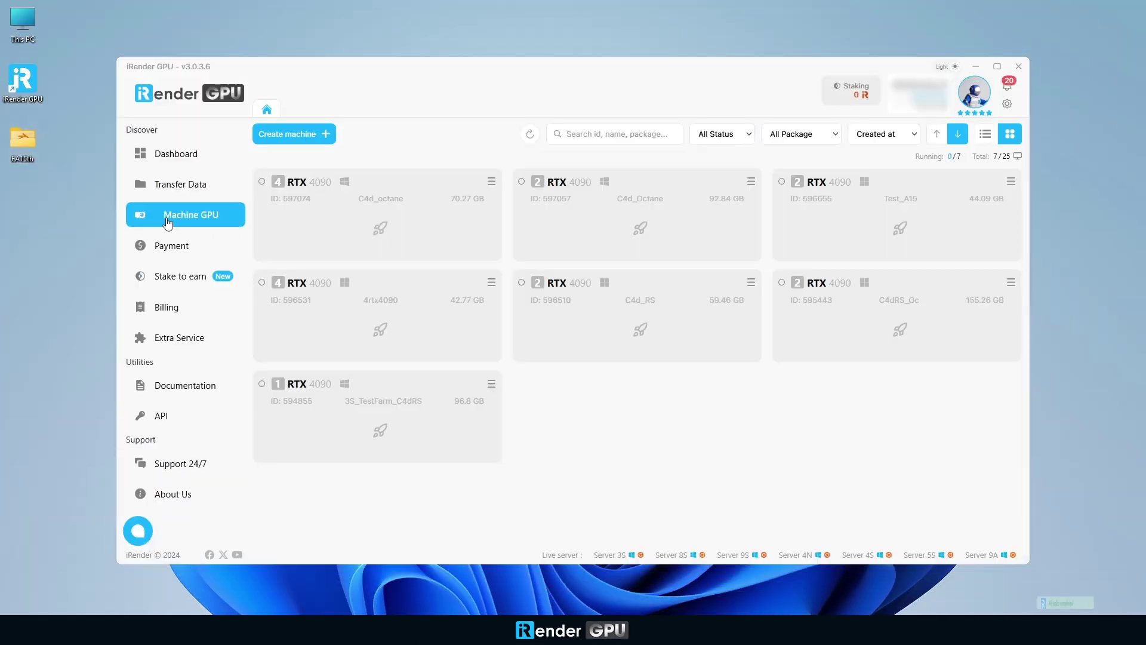
Step: Start a new machine and choose the 4× RTX 4090 server 5S from the 2-4 Cards list
click(306, 140)
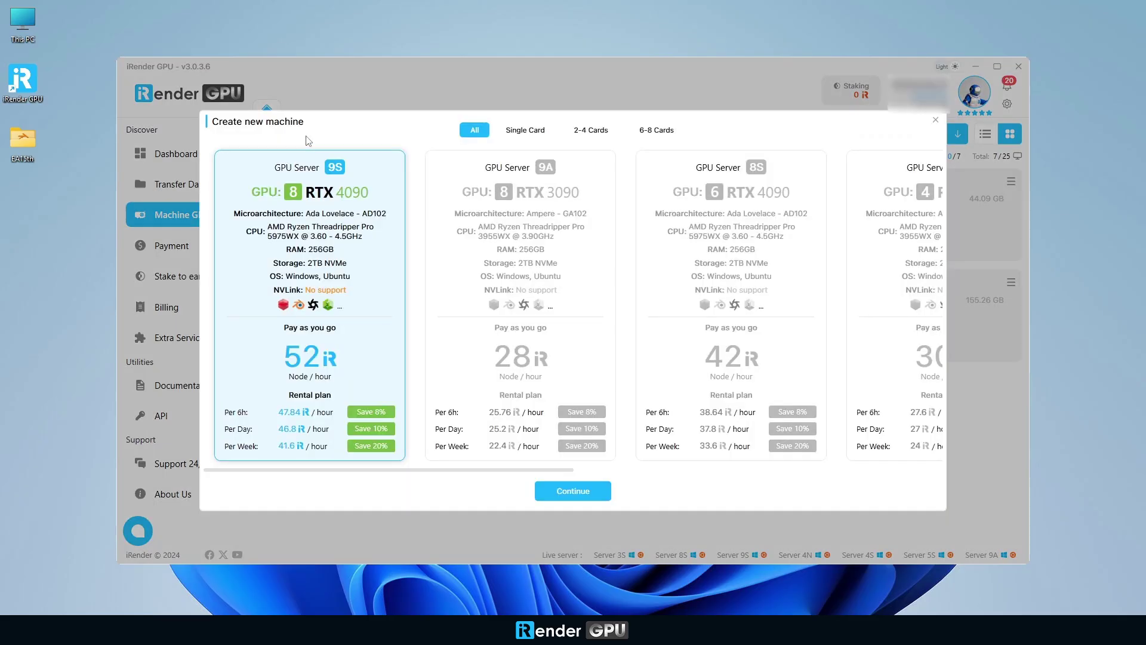
click(528, 133)
click(589, 132)
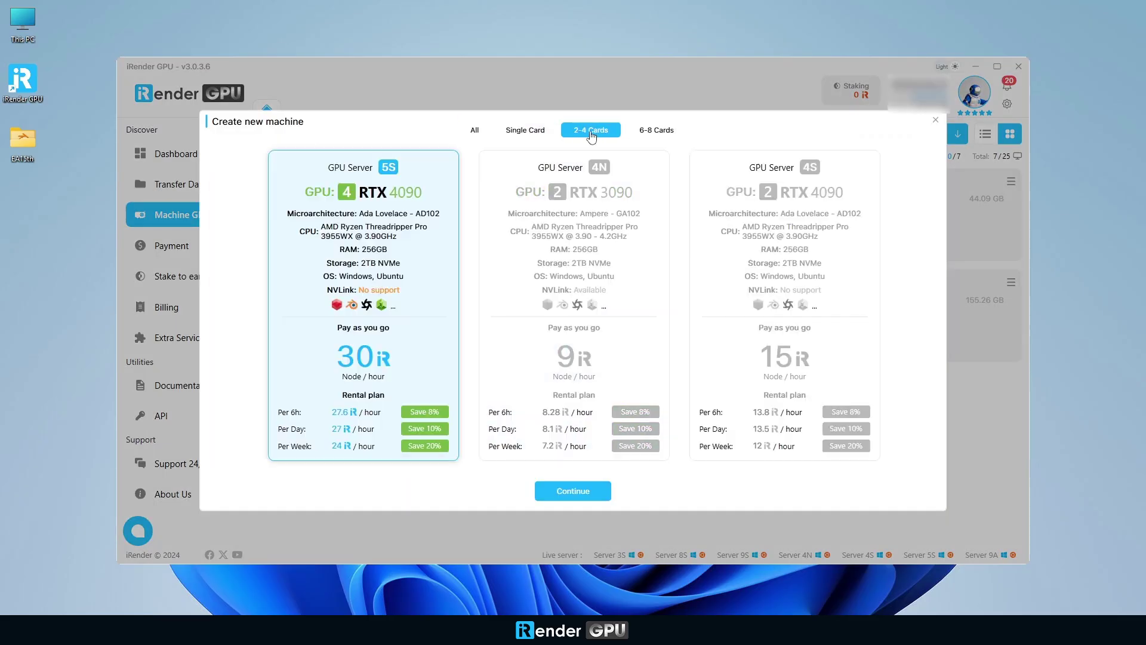
click(659, 136)
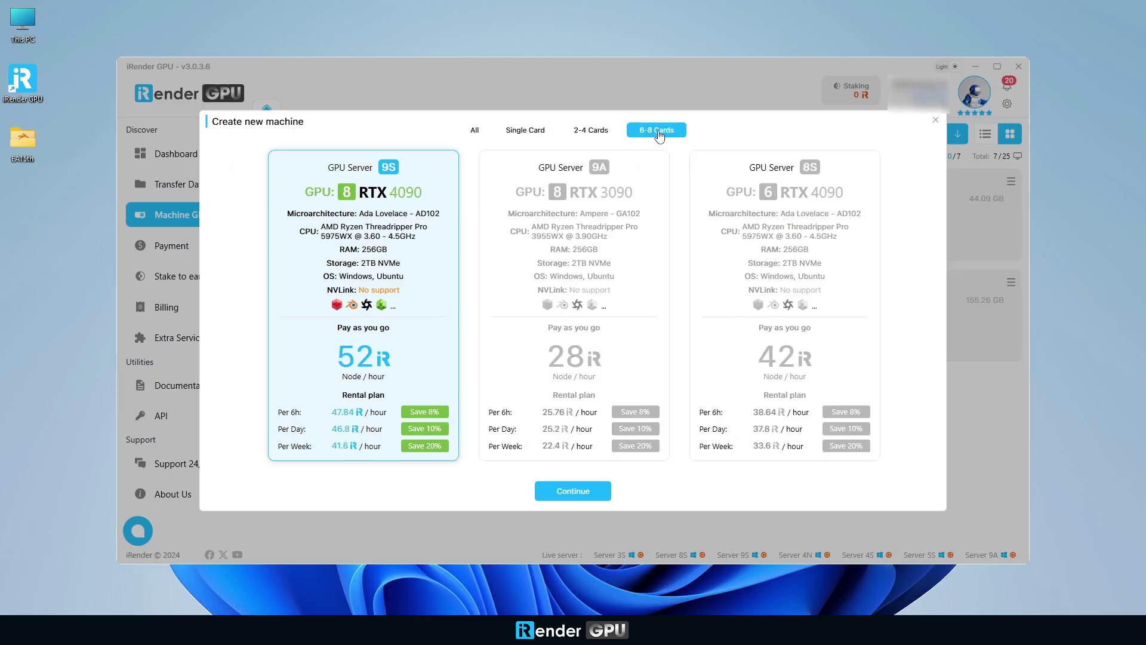
click(602, 133)
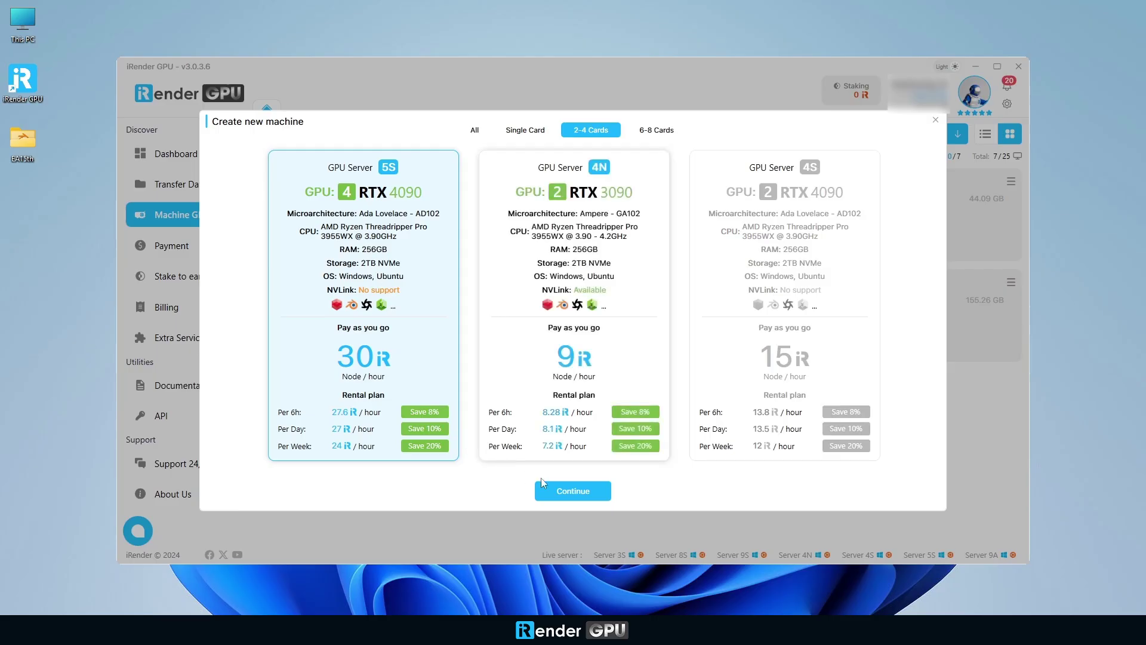
click(573, 493)
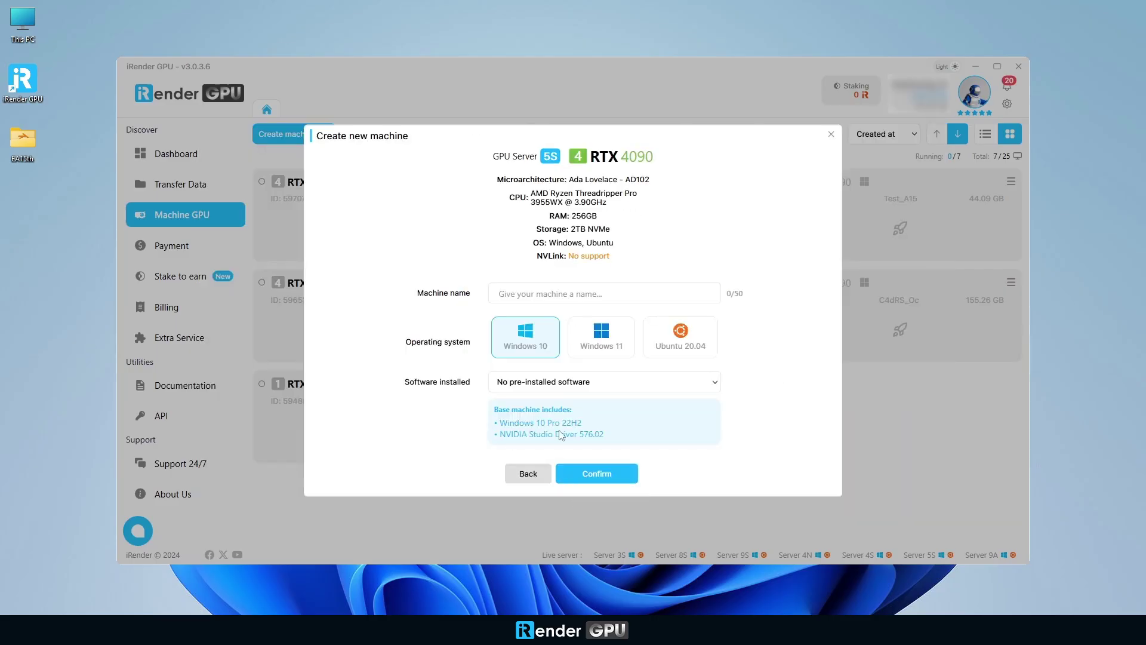
Step: Name the machine 'Blender A15', choose Windows 10, preinstall Blender and confirm
click(510, 292)
text(Blender A15)
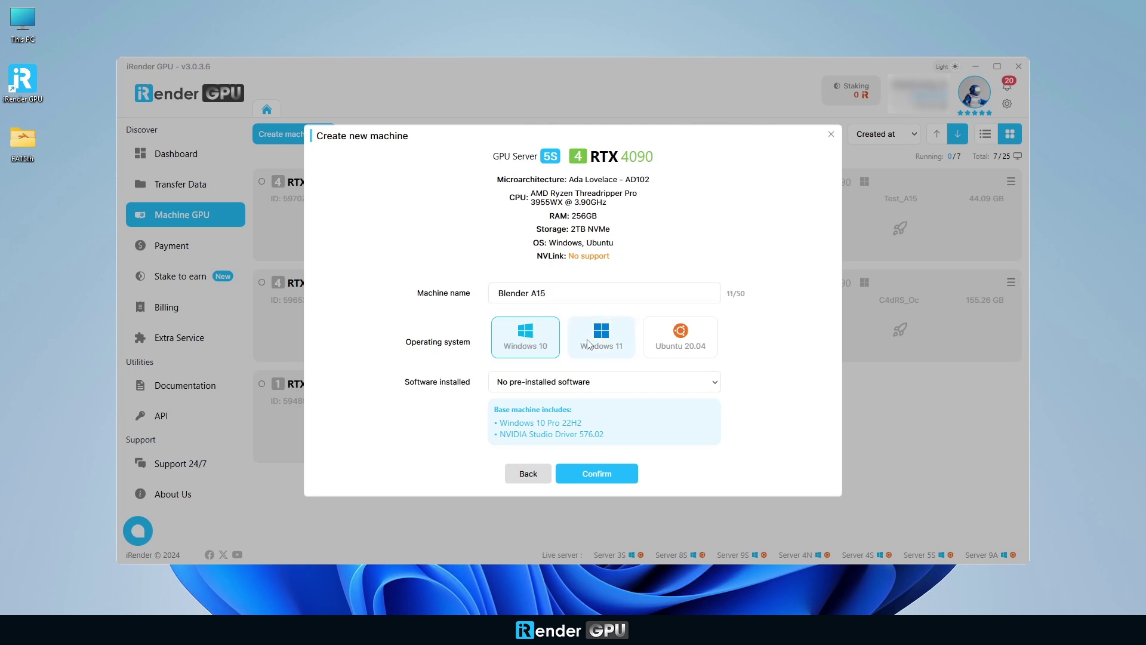
click(671, 336)
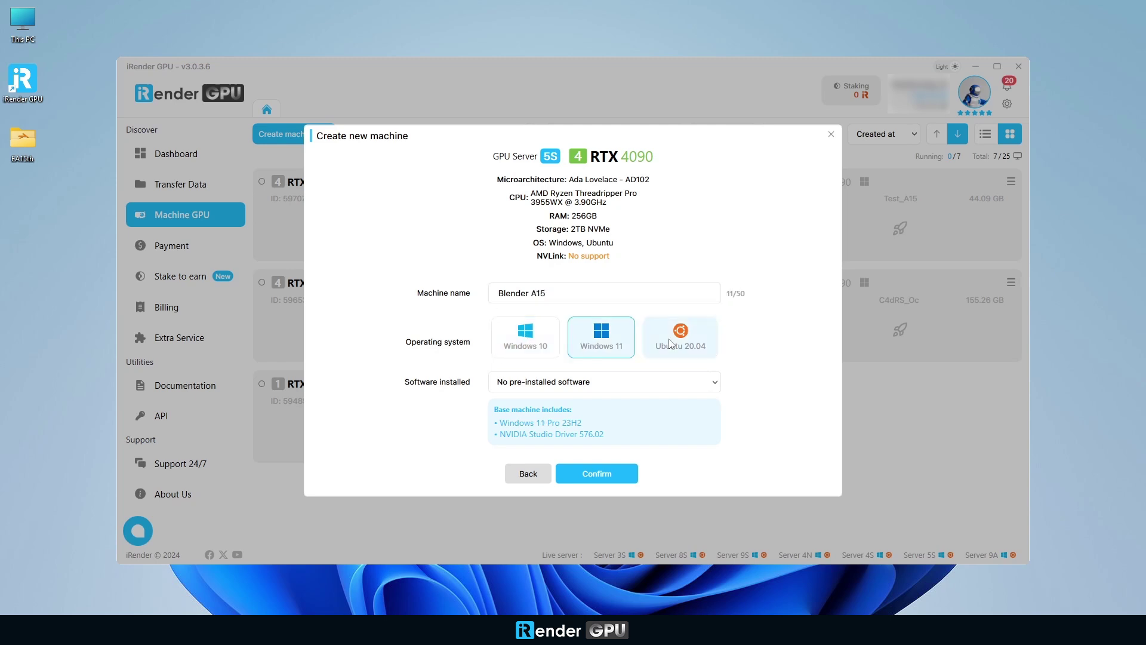
click(537, 351)
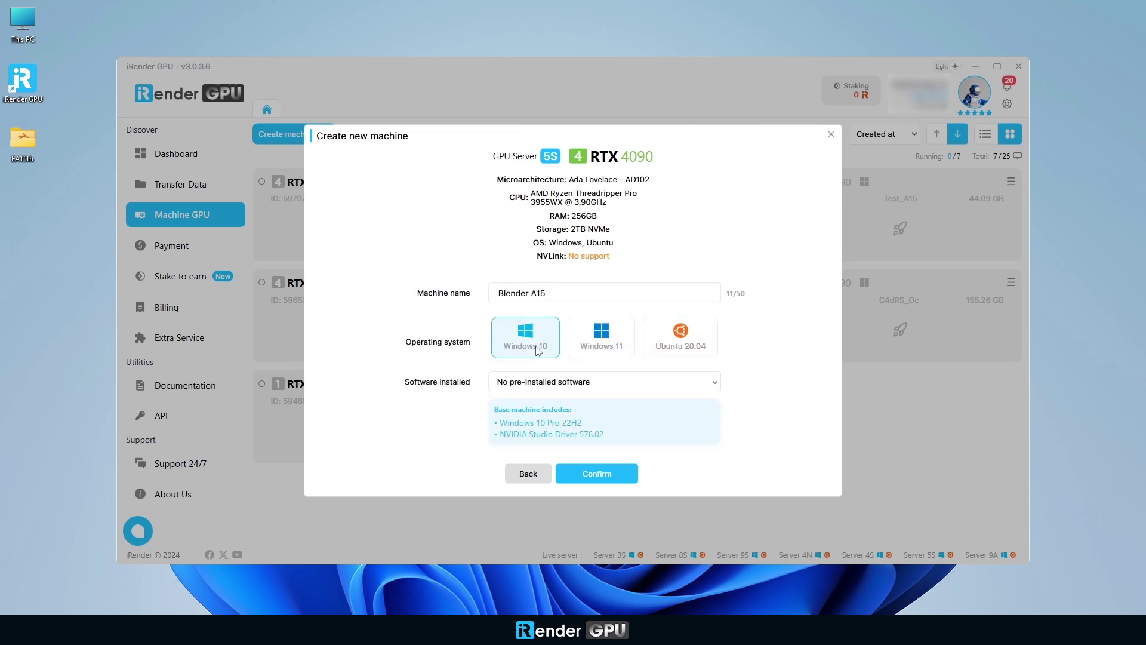
click(550, 385)
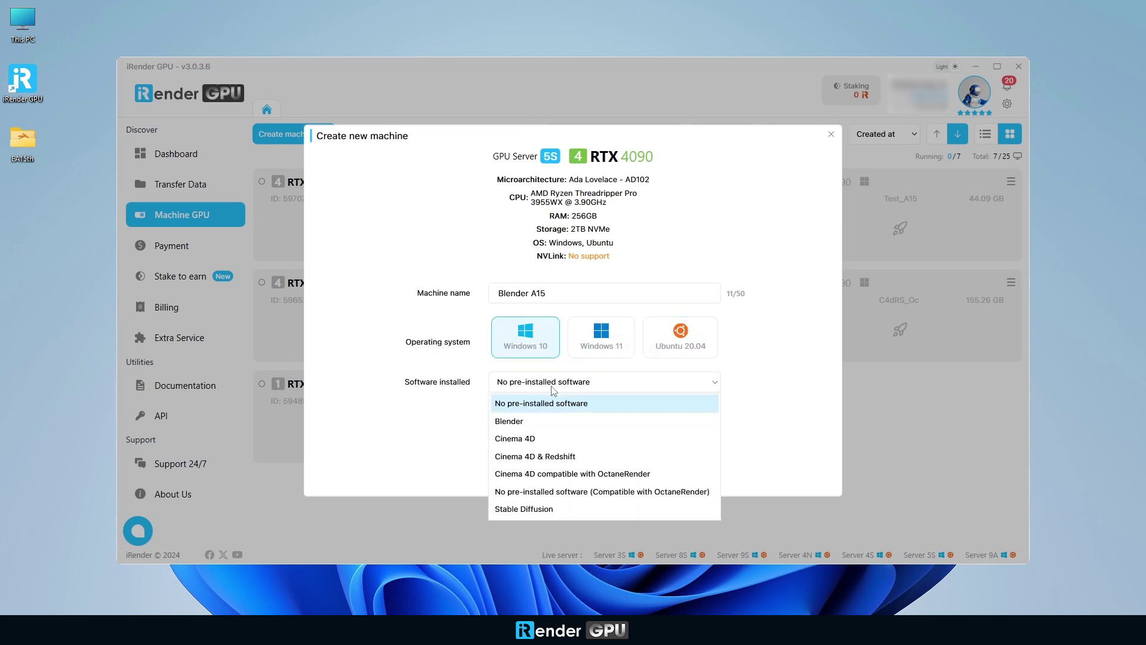
click(546, 424)
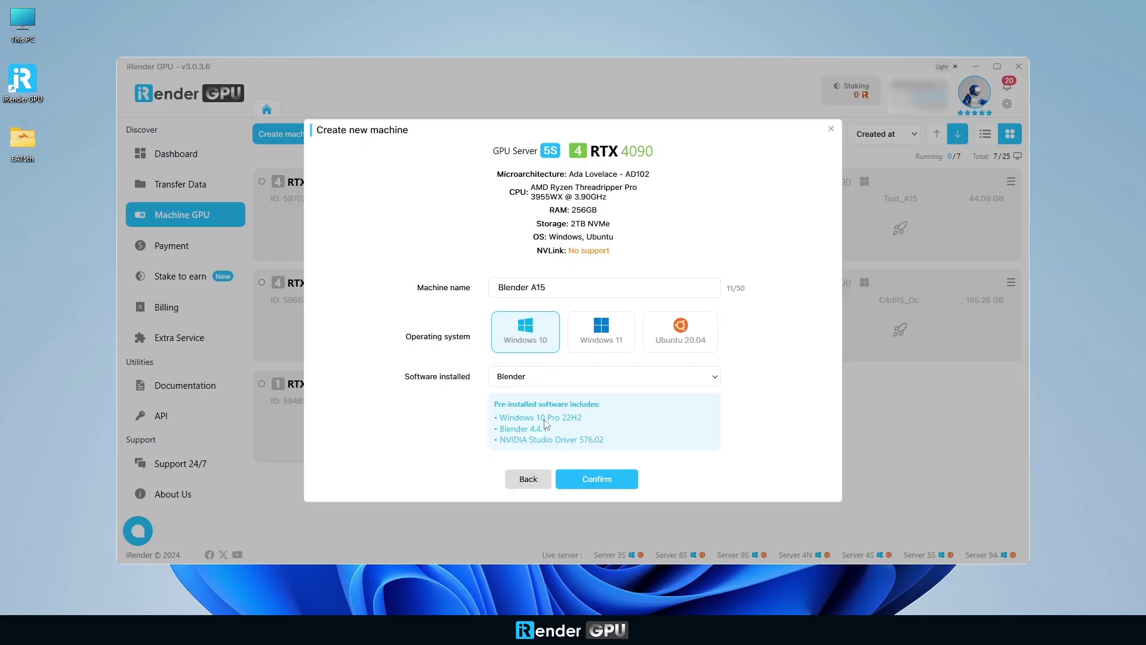
click(590, 479)
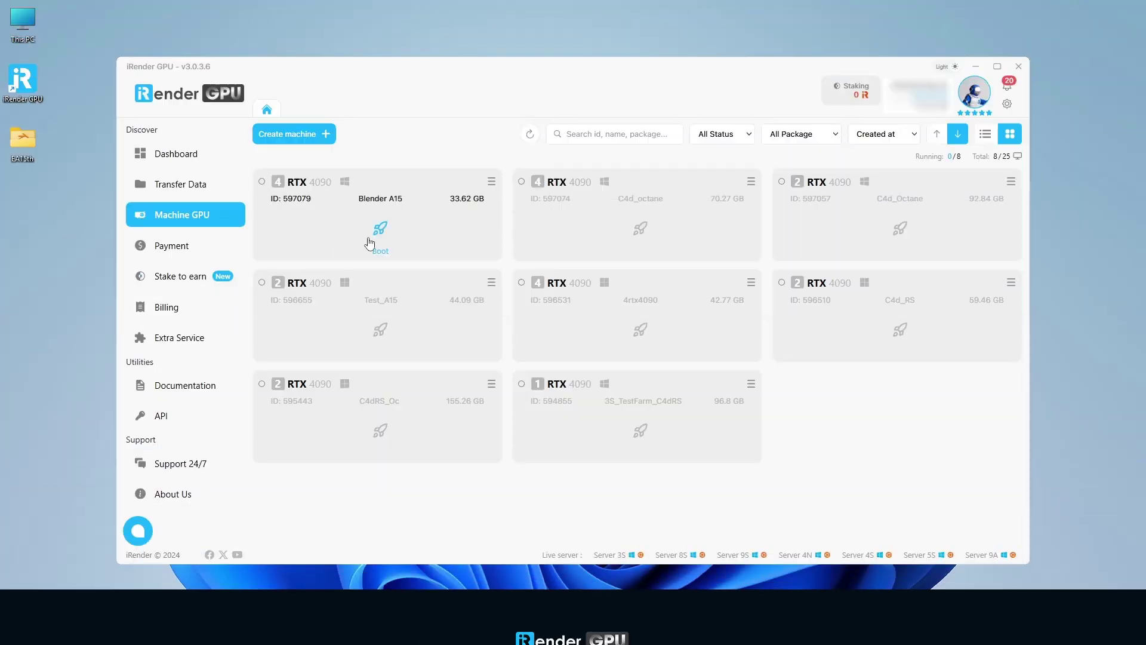
Step: Boot Blender A15 on pay-as-you-go and connect to its remote desktop via the Vietnam gateway
click(380, 231)
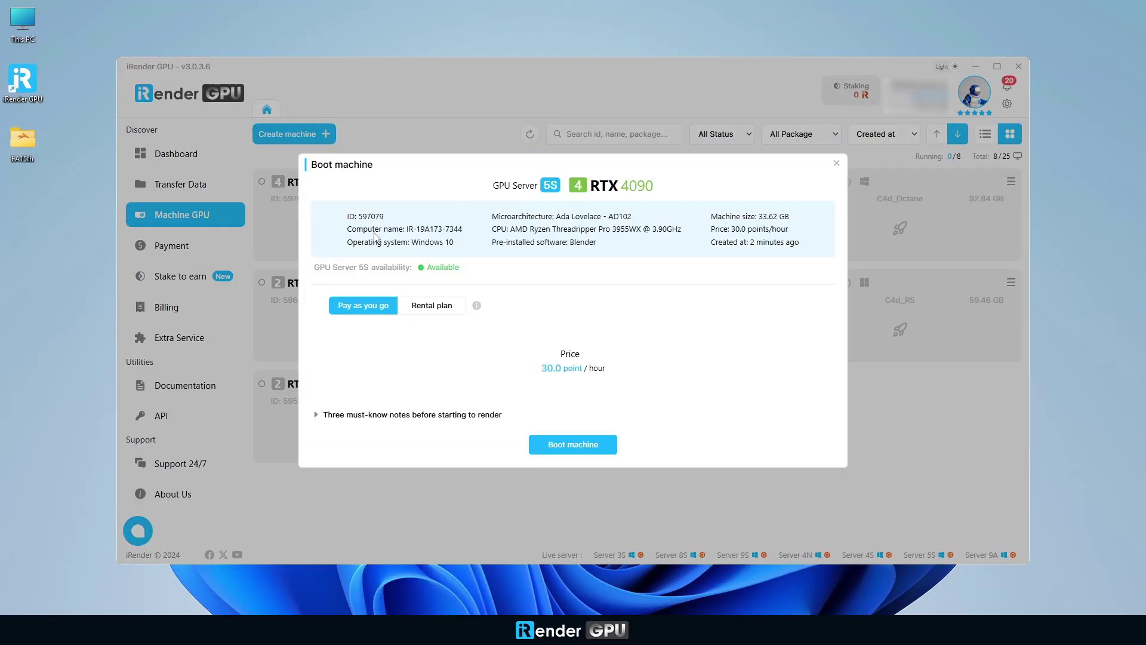
click(433, 308)
click(427, 345)
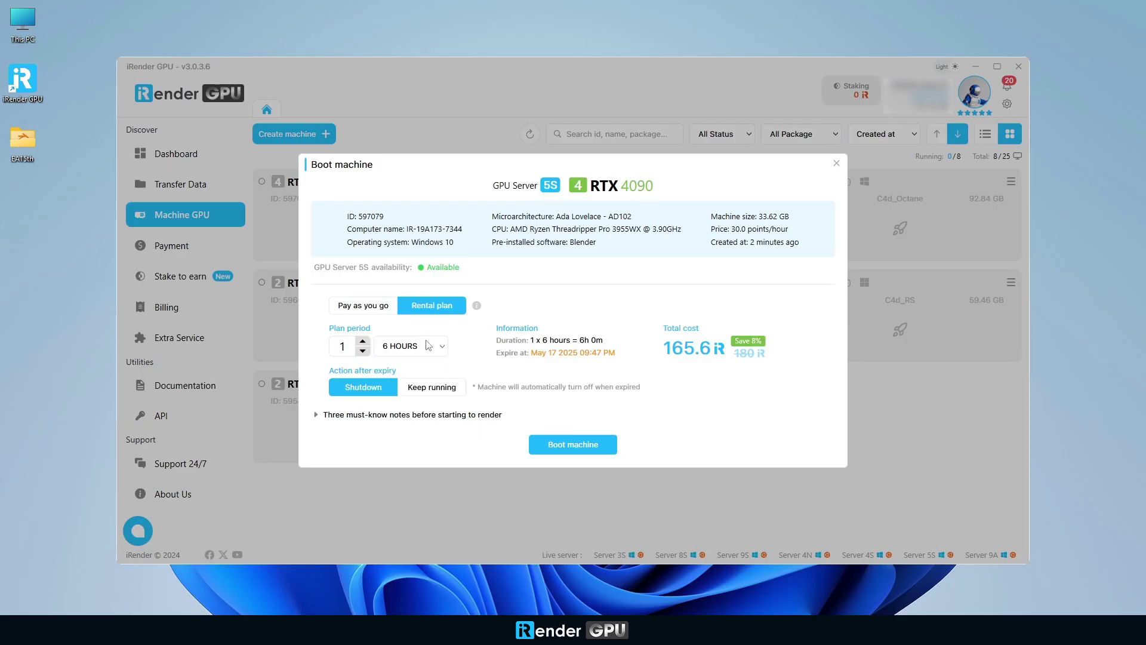
click(363, 342)
click(369, 309)
click(576, 440)
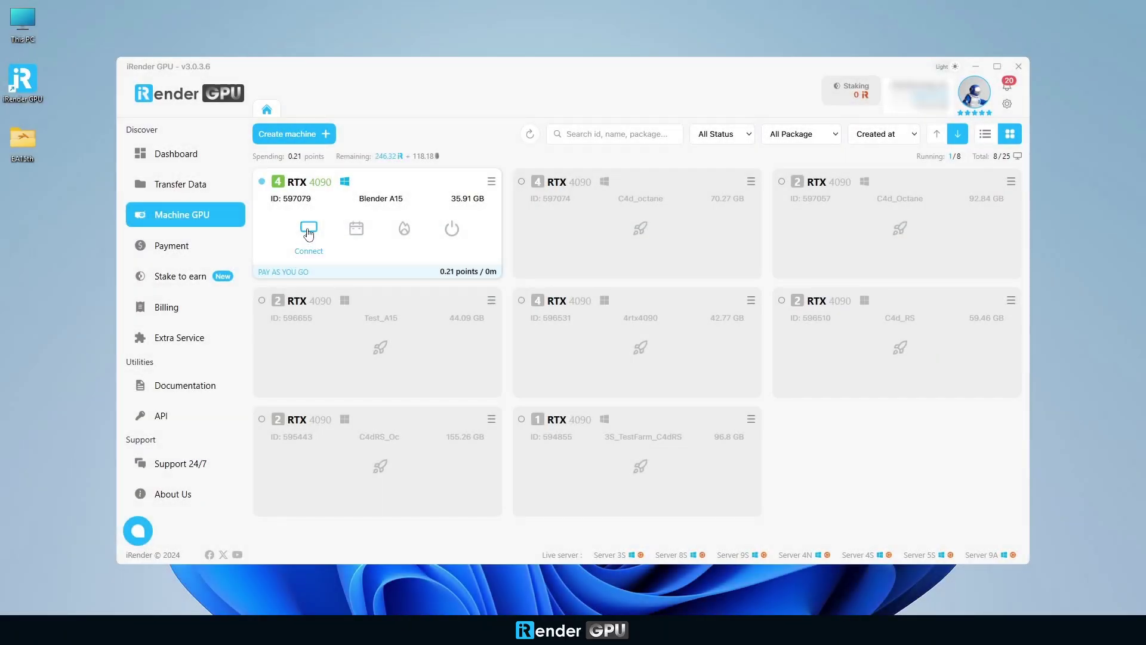
click(308, 232)
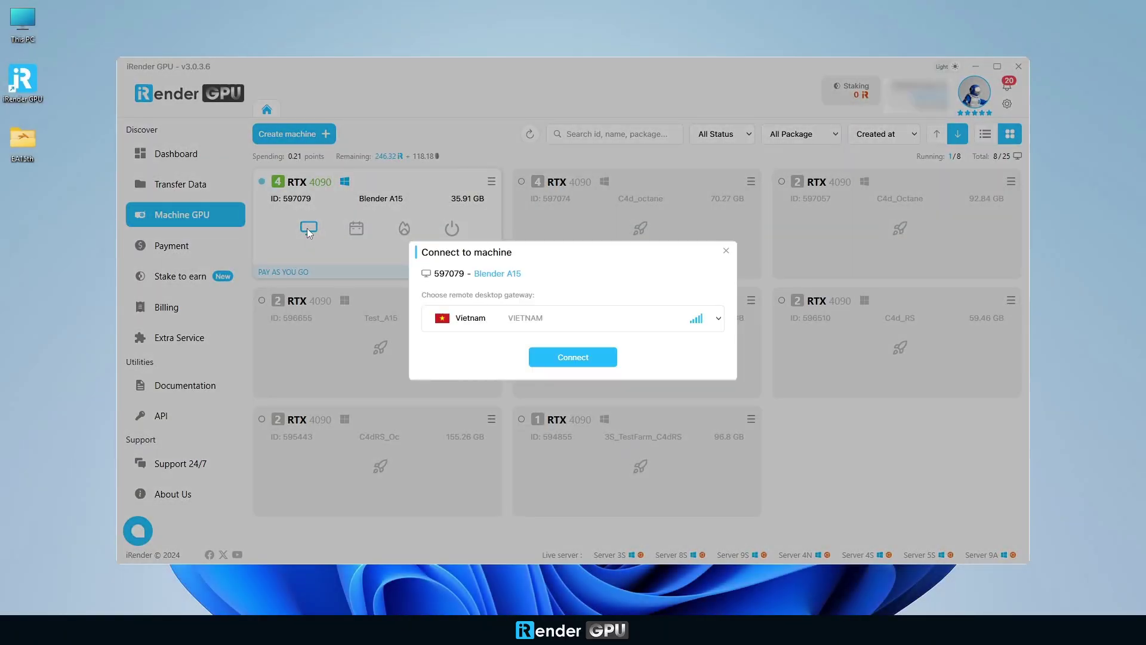
click(559, 358)
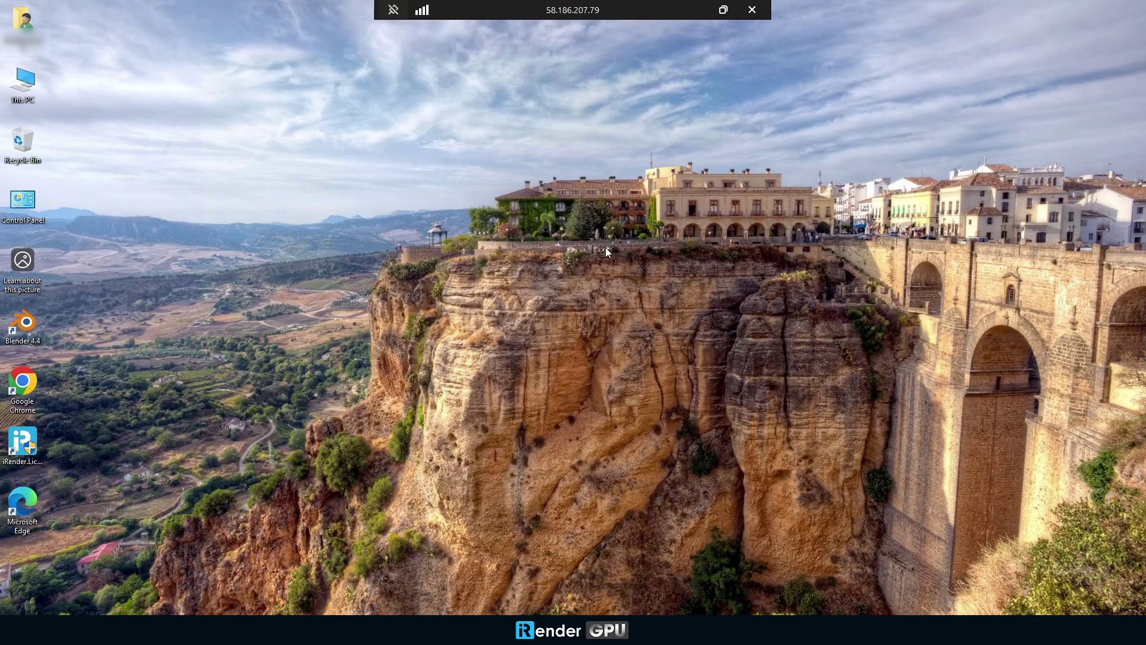
Step: Copy EA15th from INPUT (Z:) onto the remote desktop, accepting the security warning
double_click(23, 80)
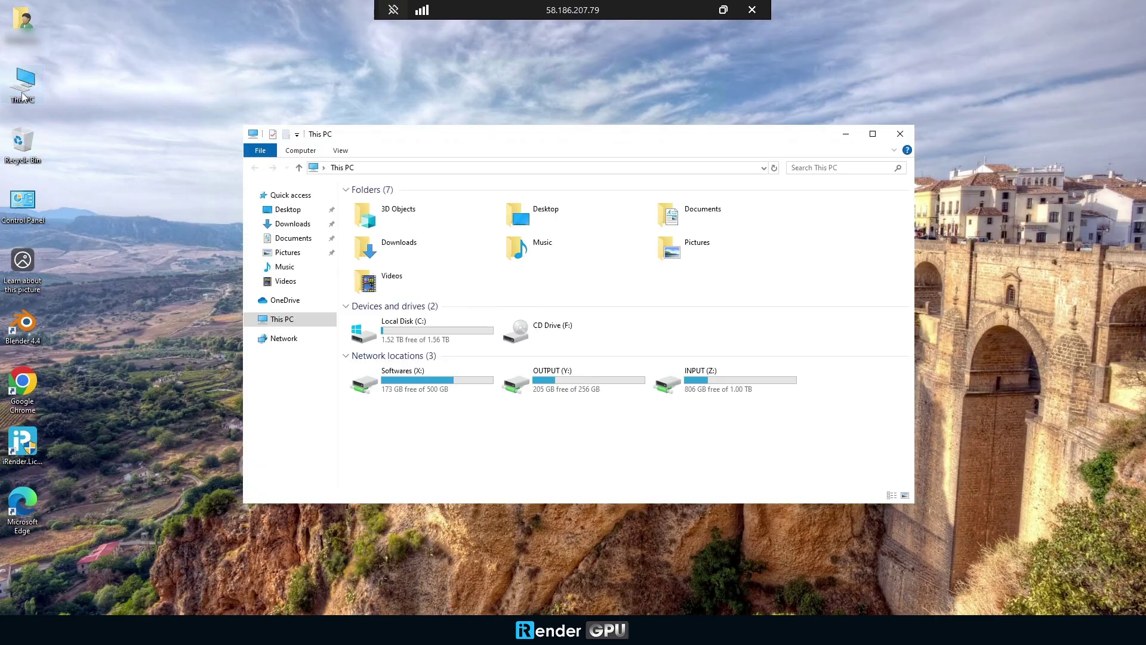
double_click(754, 376)
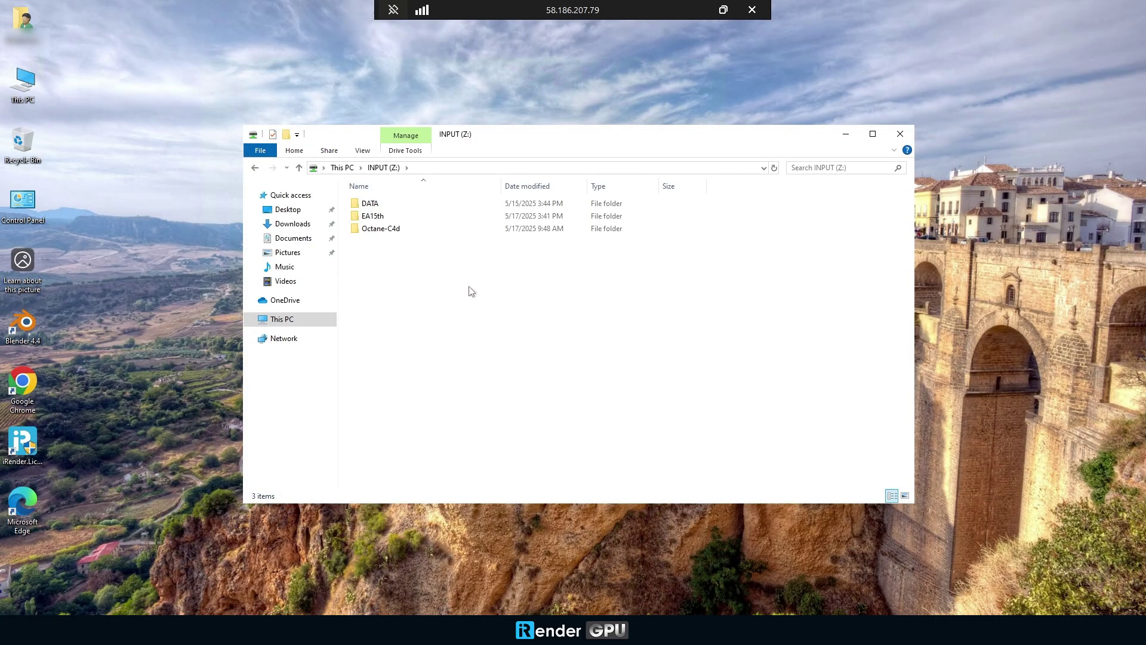
drag(371, 216, 145, 425)
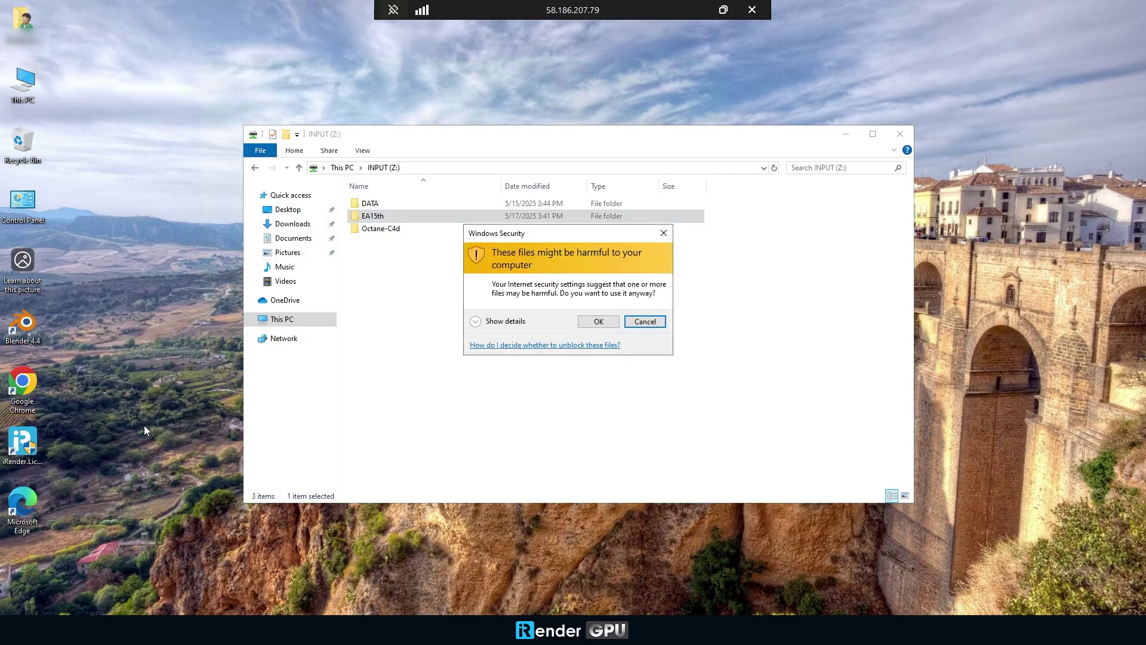
click(607, 322)
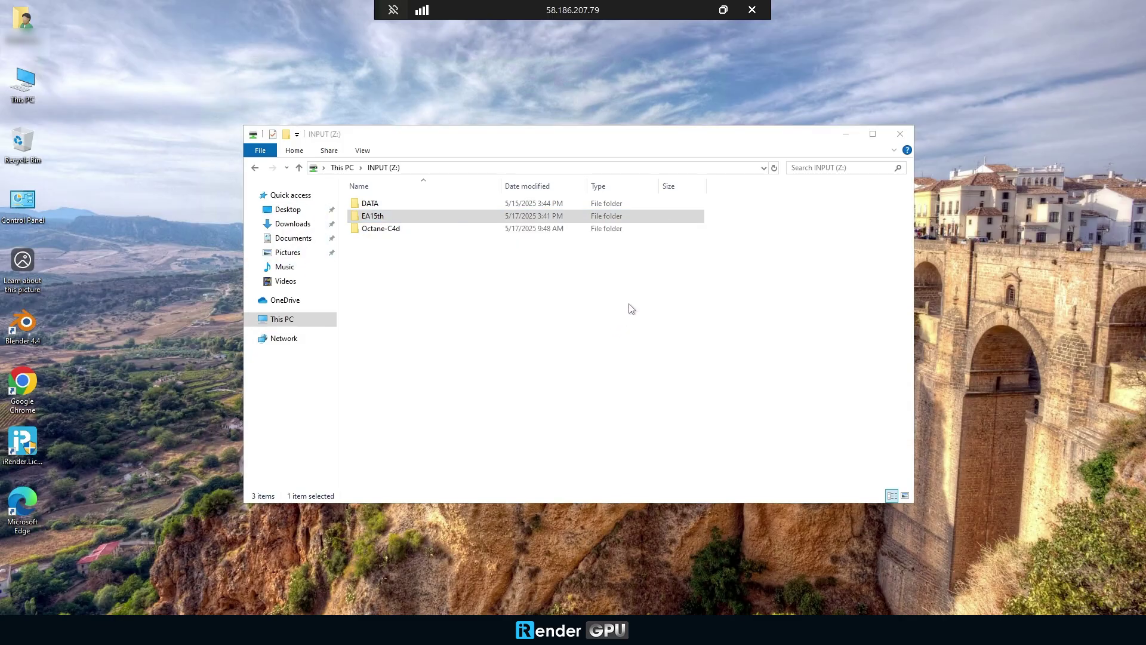
click(901, 134)
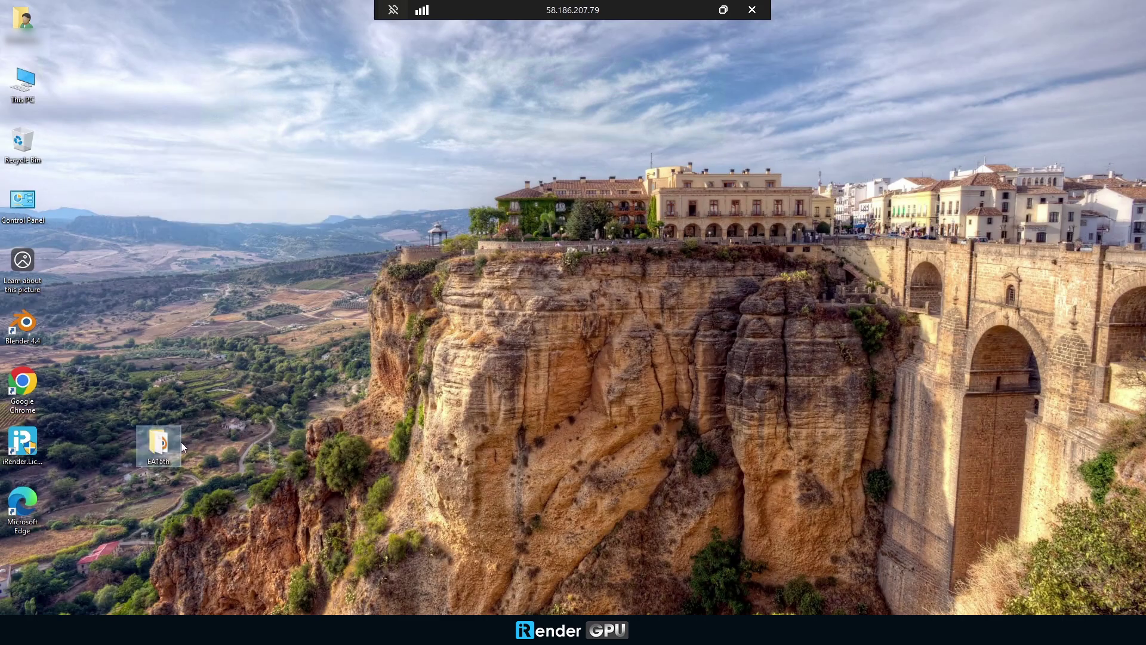
Step: Open AE_15th Scene_Test.blend from the desktop EA15th folder in Blender 4.4.1
double_click(179, 444)
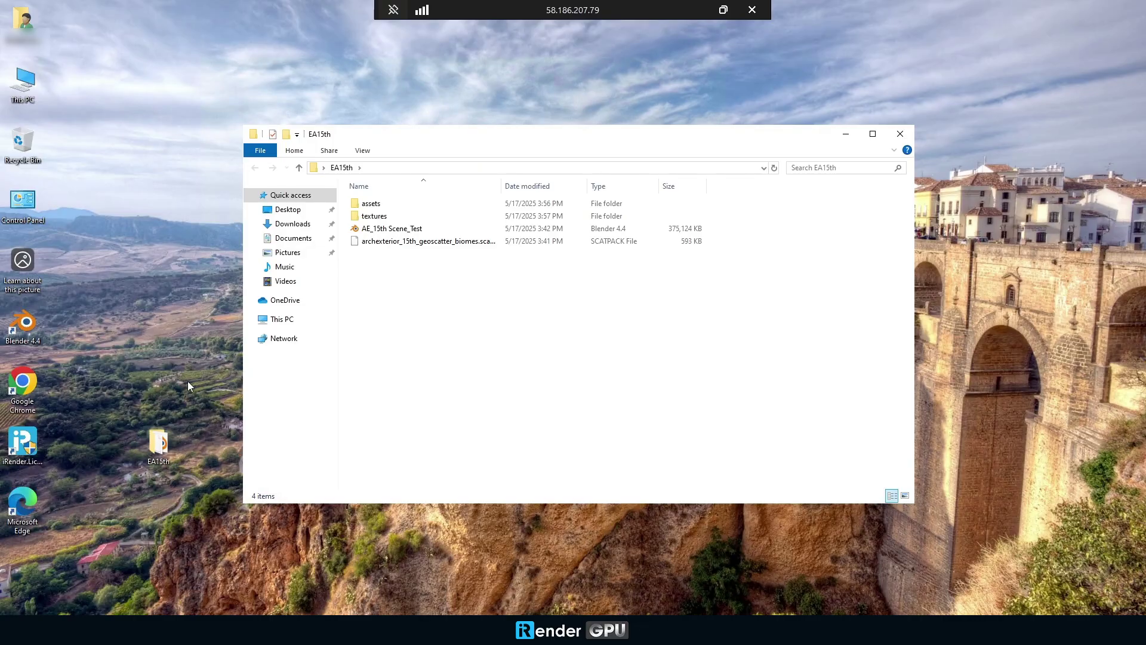
click(187, 381)
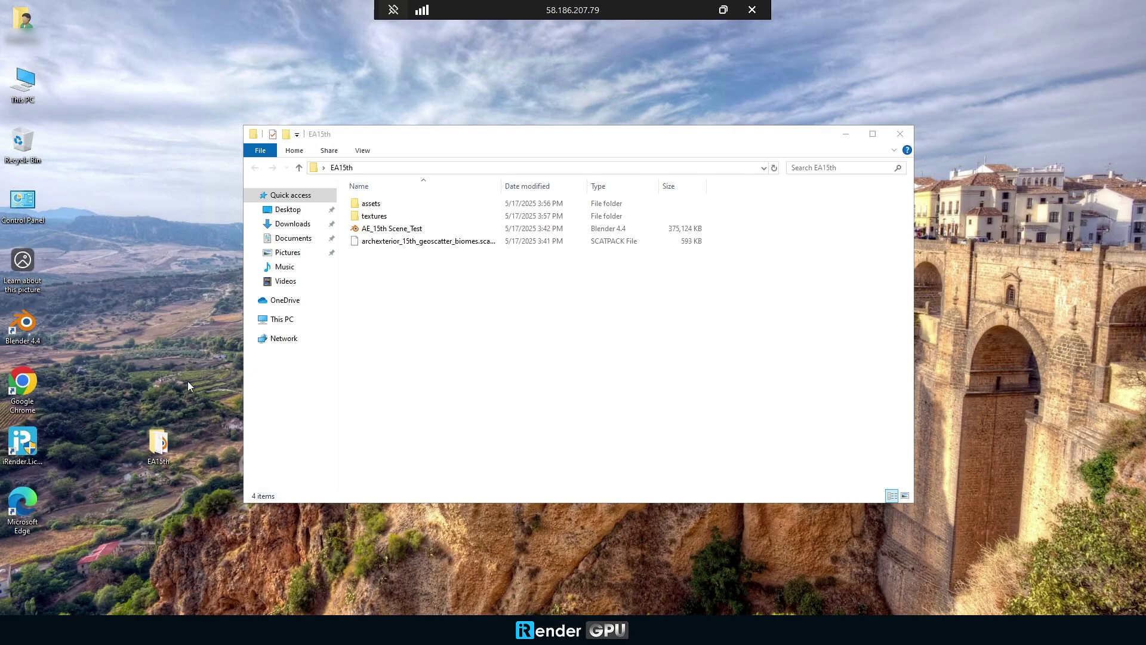
click(414, 235)
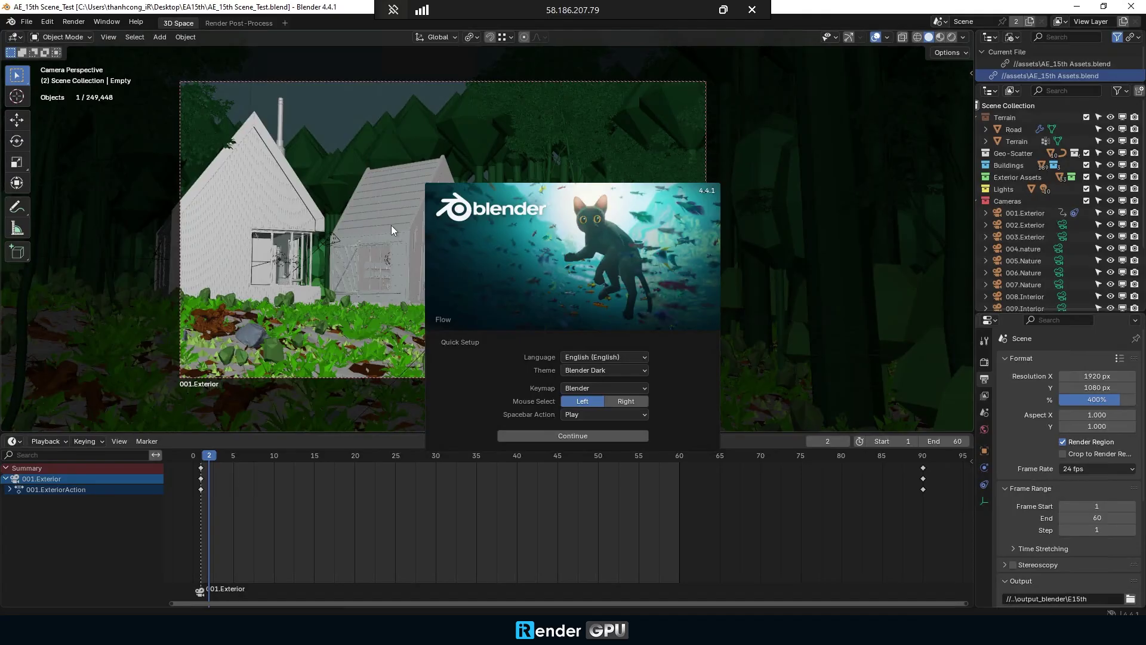
Step: Set the render devices to OptiX with all four RTX 4090 GPUs in Preferences
click(762, 522)
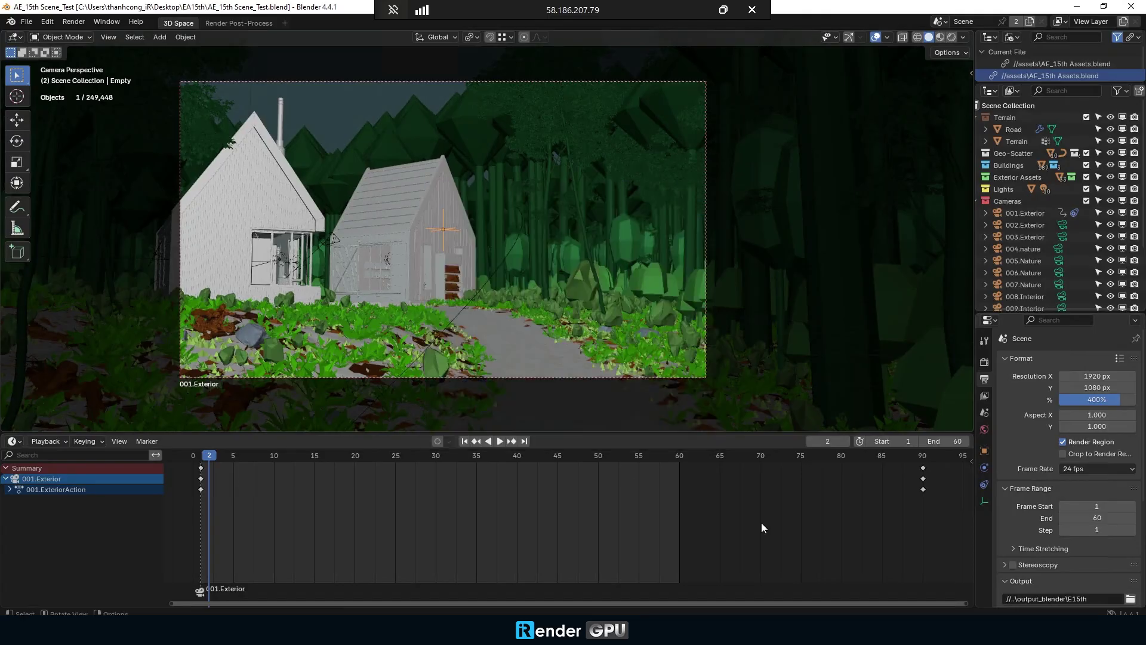
click(47, 21)
click(64, 179)
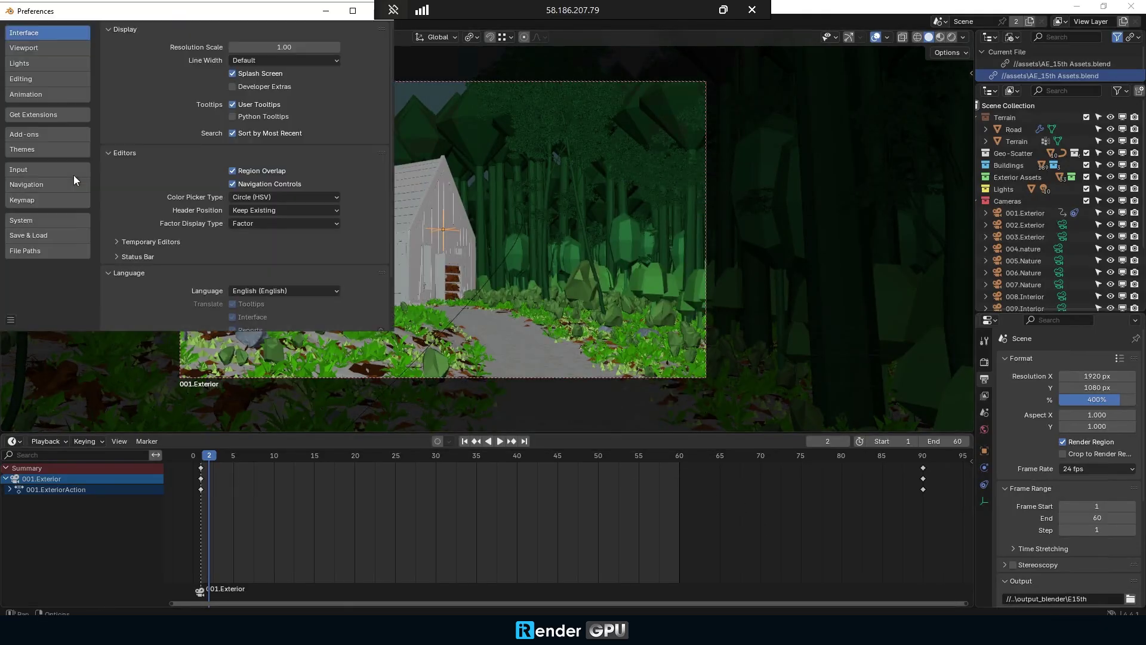
click(24, 224)
click(242, 47)
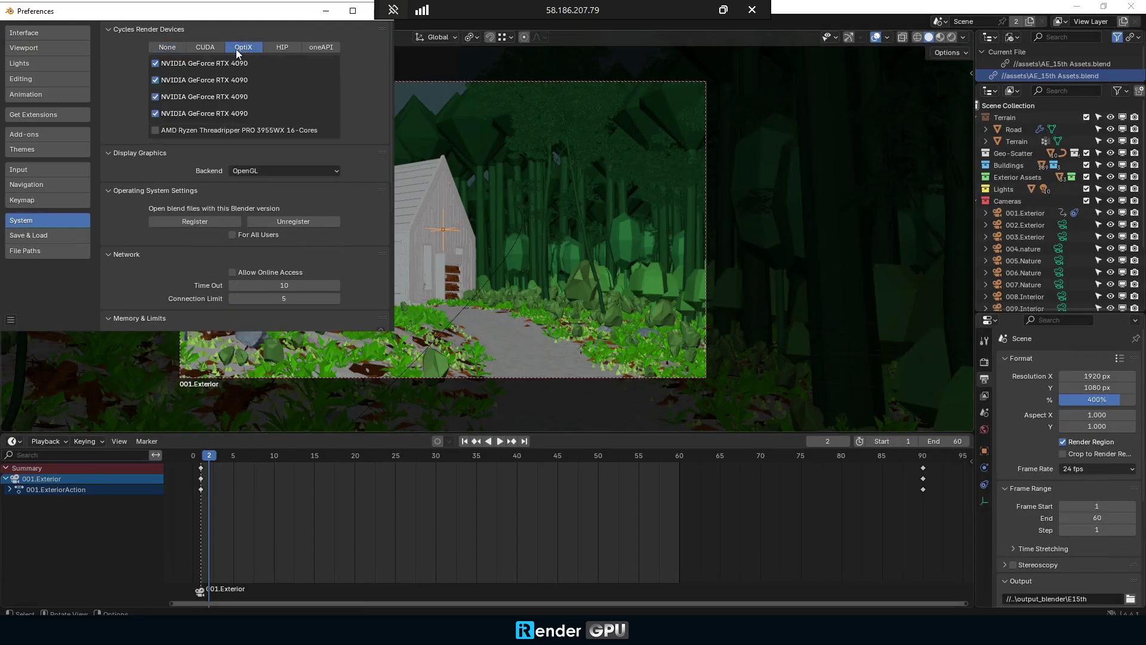
click(325, 11)
Step: Set resolution to 100%, end frame to 20, and output to a new 'output blender' folder
click(1097, 399)
text(100)
key(Return)
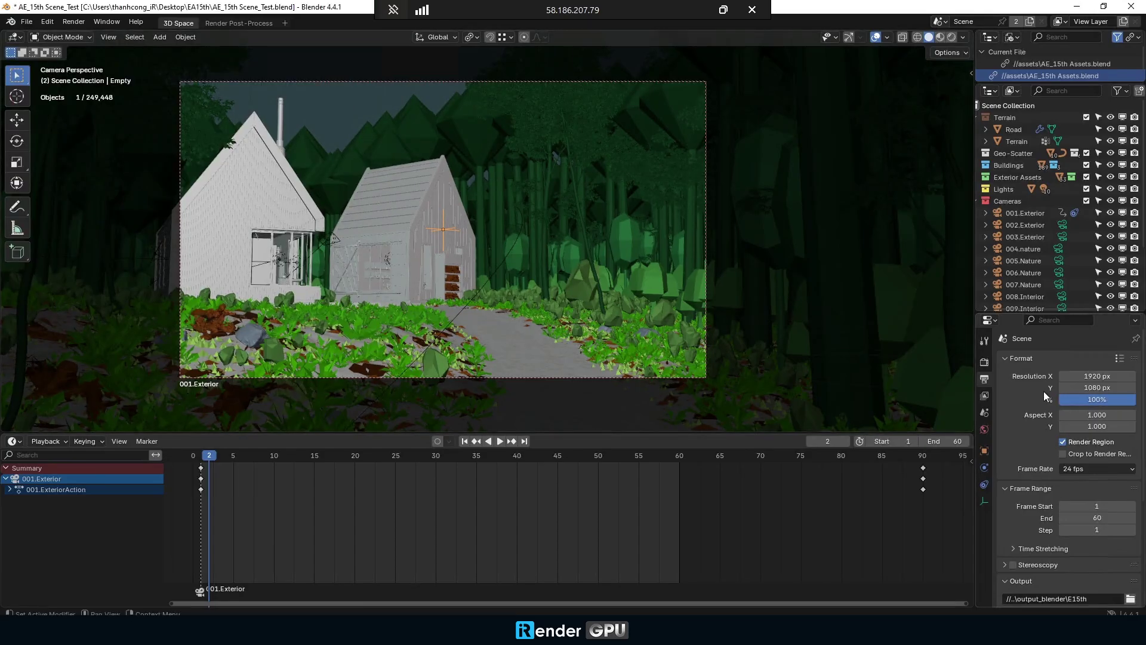
click(1097, 518)
text(20)
click(984, 362)
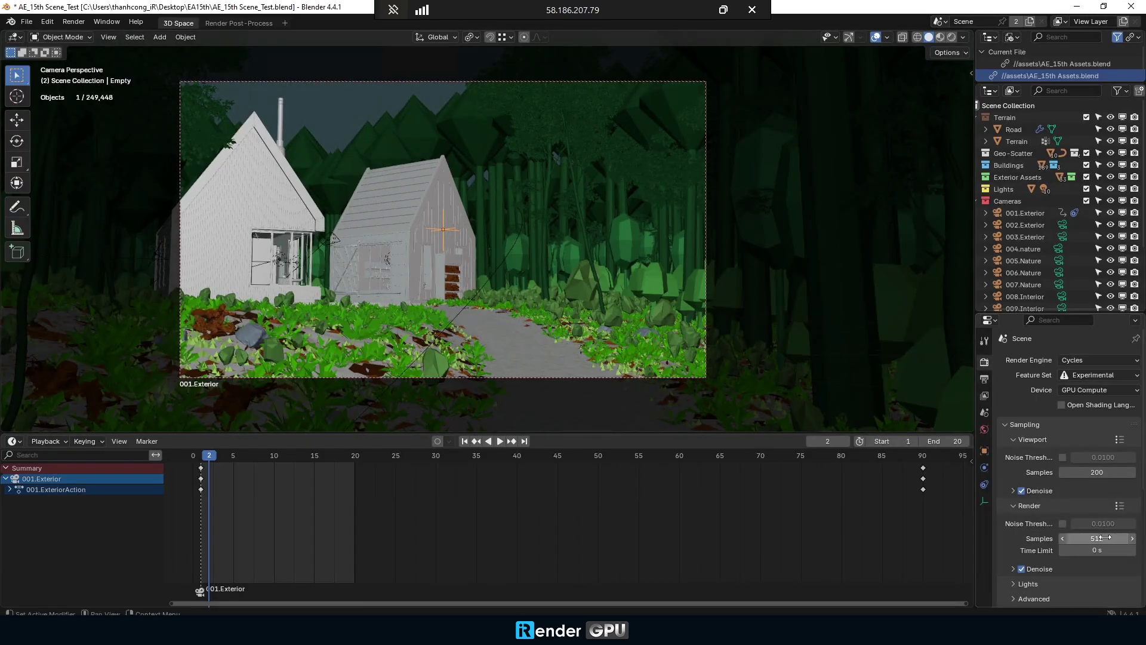
scroll(1040, 543, down, 1)
click(983, 379)
click(1130, 574)
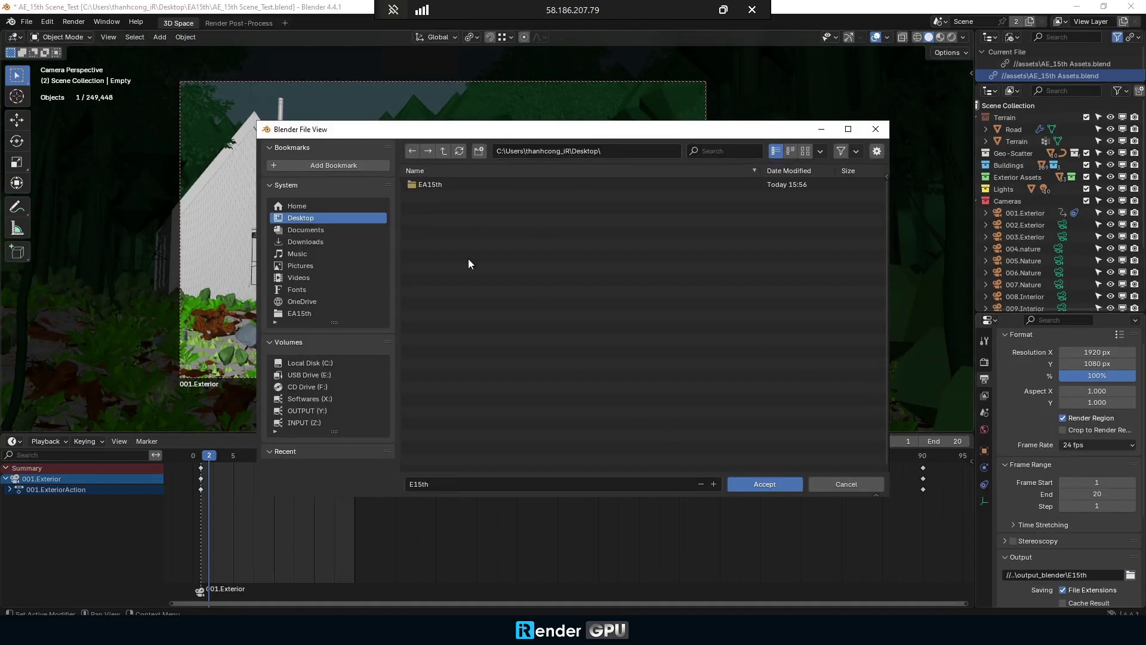
click(479, 150)
text(output_blender)
key(Return)
click(747, 484)
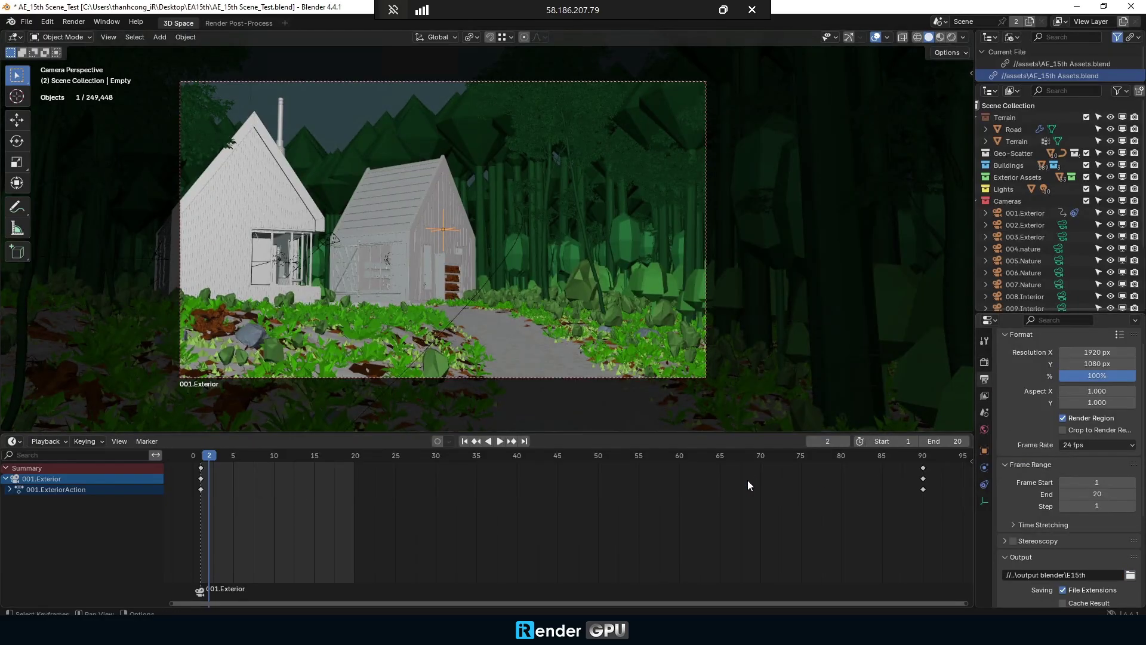
Step: Render the 20-frame cabin forest animation
click(74, 21)
click(88, 48)
drag(241, 303, 241, 341)
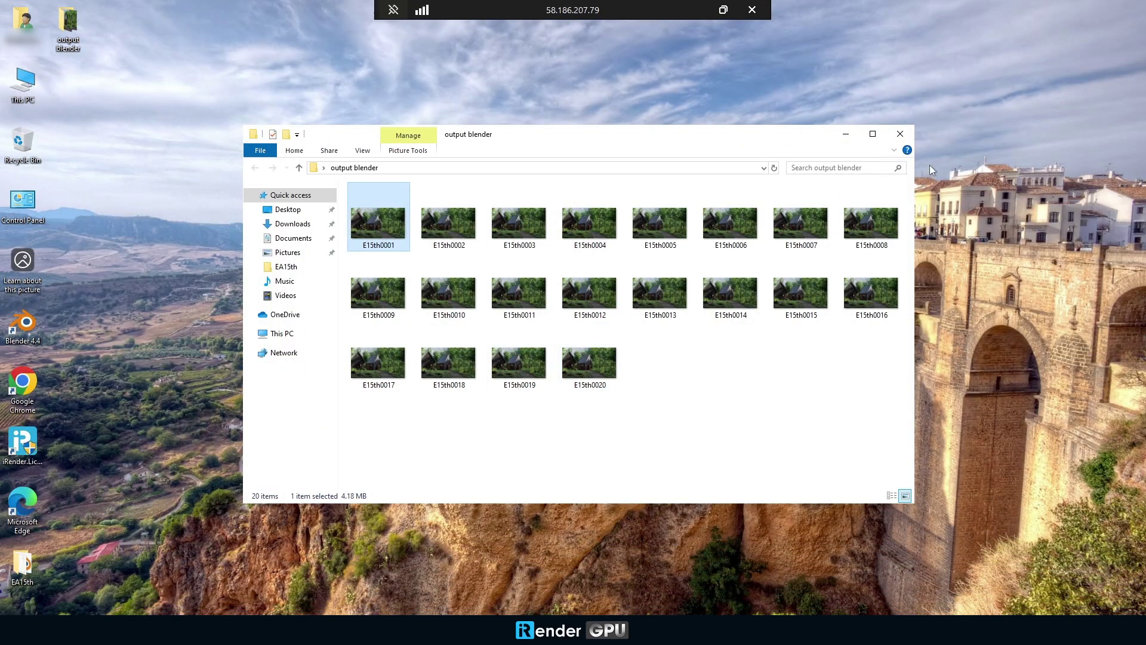
Step: Copy the desktop 'output blender' folder, paste it onto OUTPUT (Y:), and leave full screen
click(900, 133)
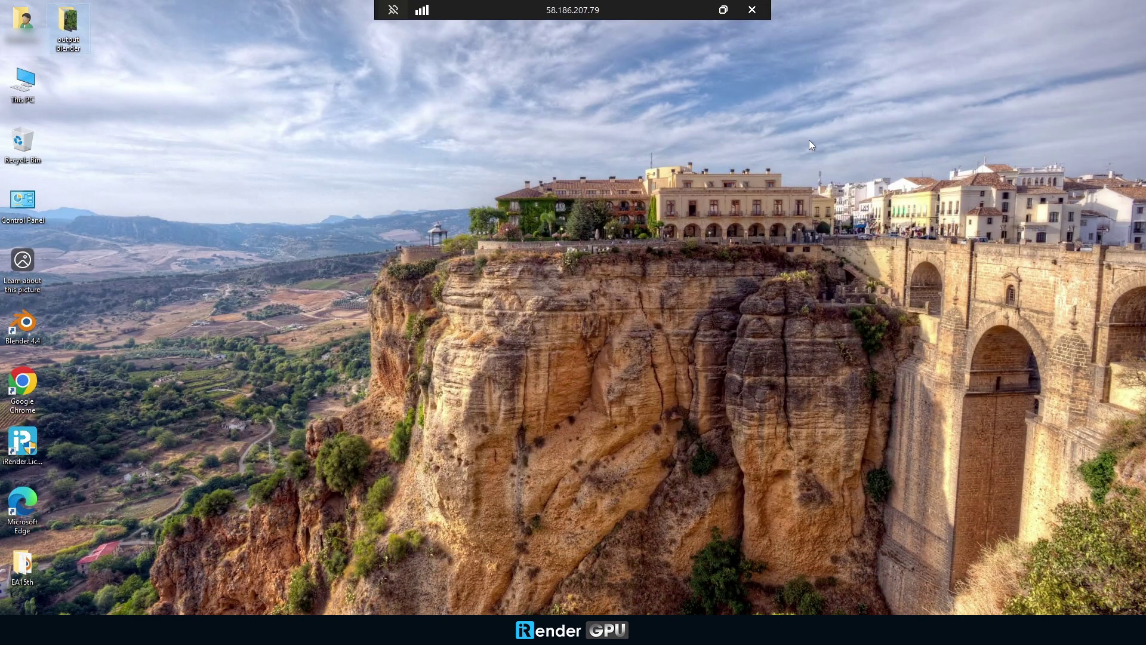
right_click(63, 37)
click(90, 229)
double_click(23, 81)
double_click(606, 387)
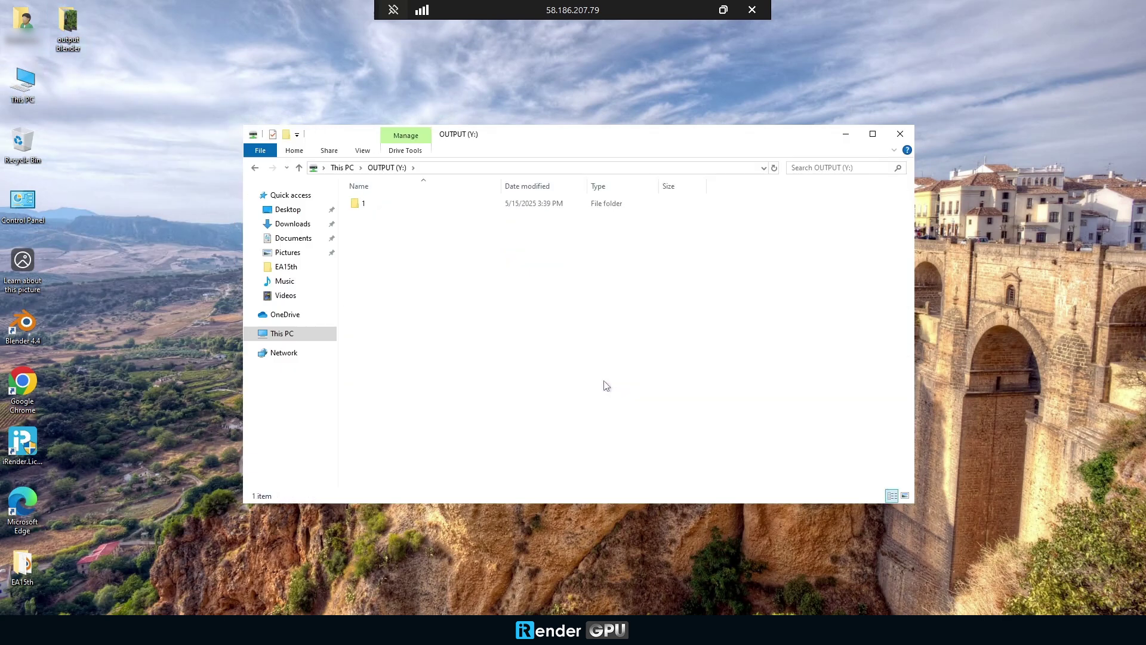
right_click(463, 298)
click(516, 376)
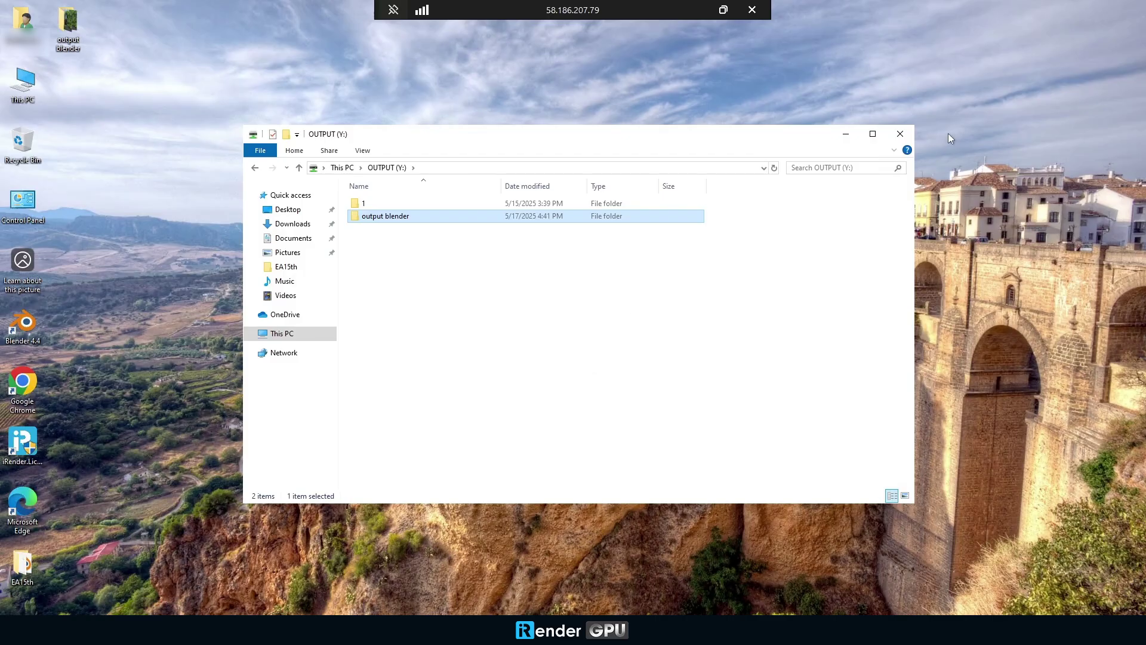
click(900, 133)
click(753, 11)
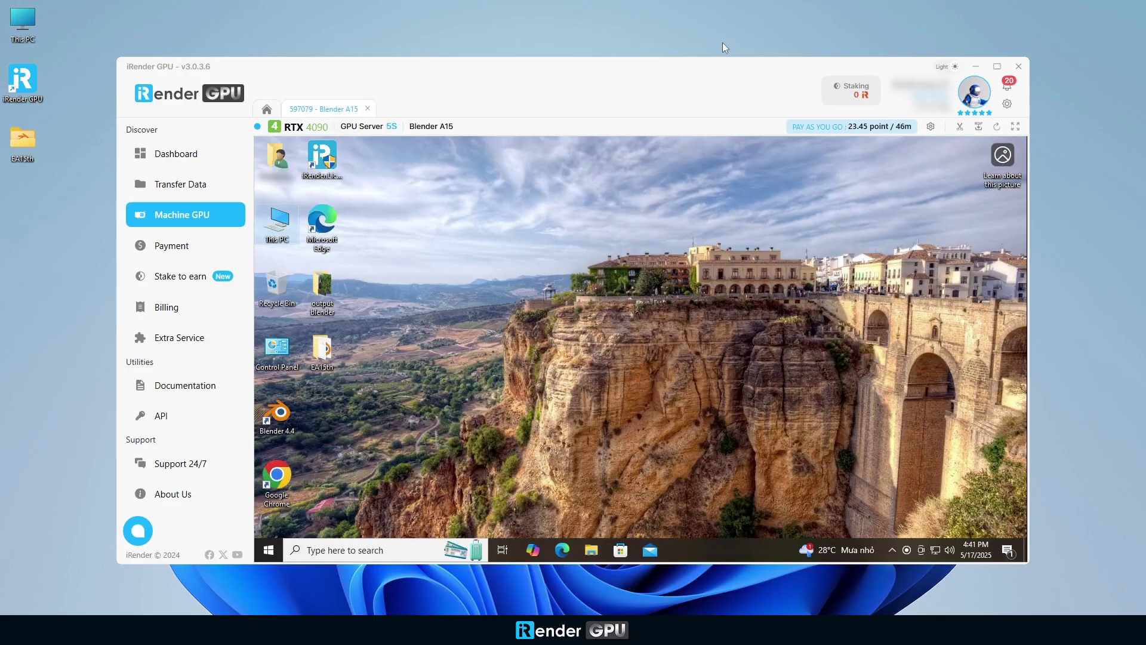
Step: Shut down the Blender A15 machine from Home and submit the five-star rating
click(265, 111)
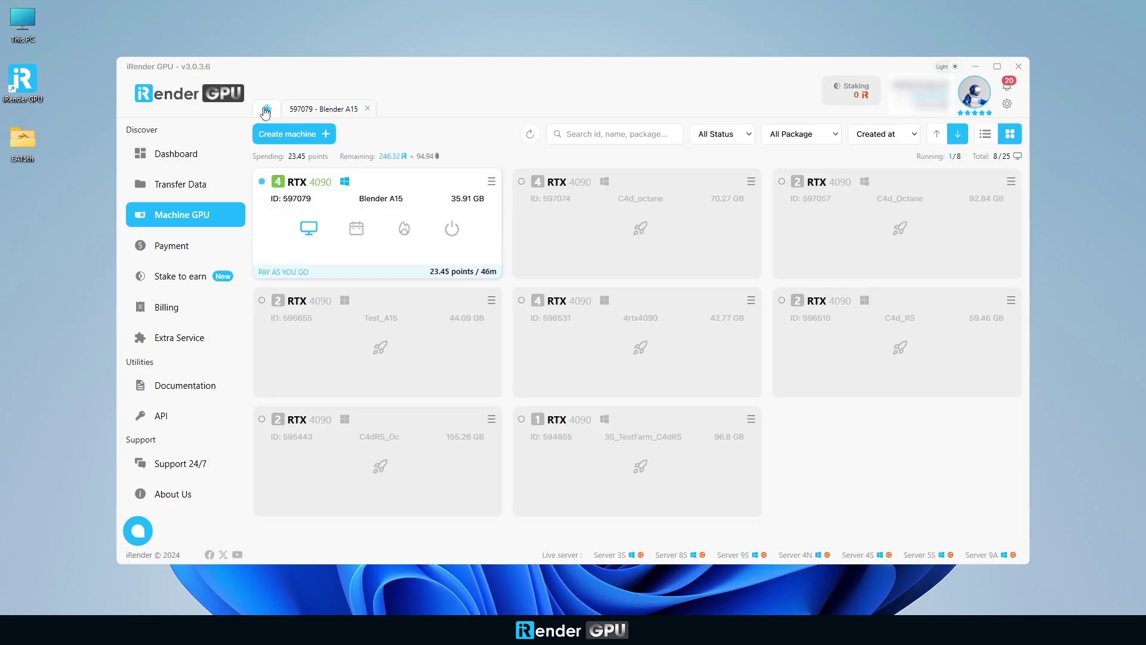
click(454, 230)
click(547, 397)
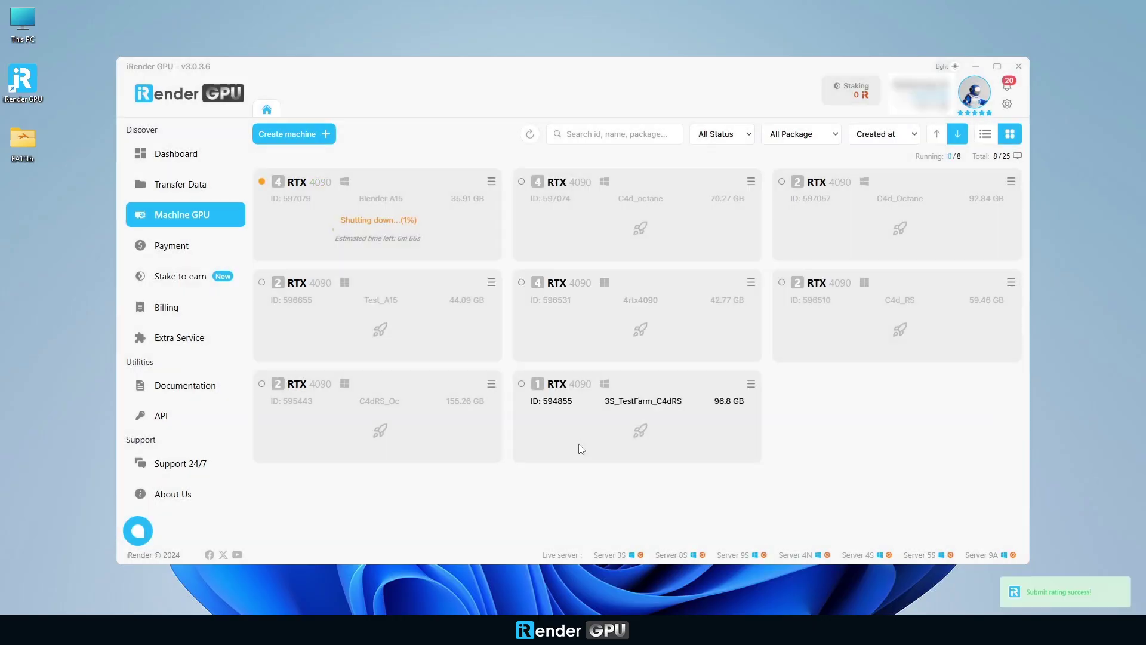
click(574, 448)
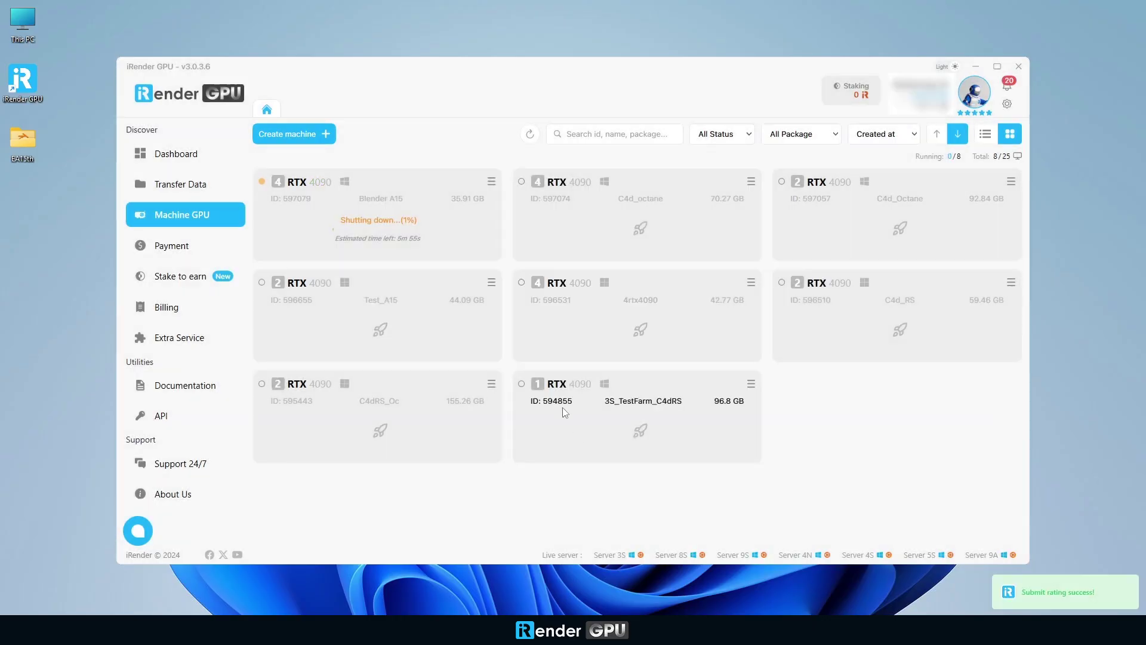
click(188, 184)
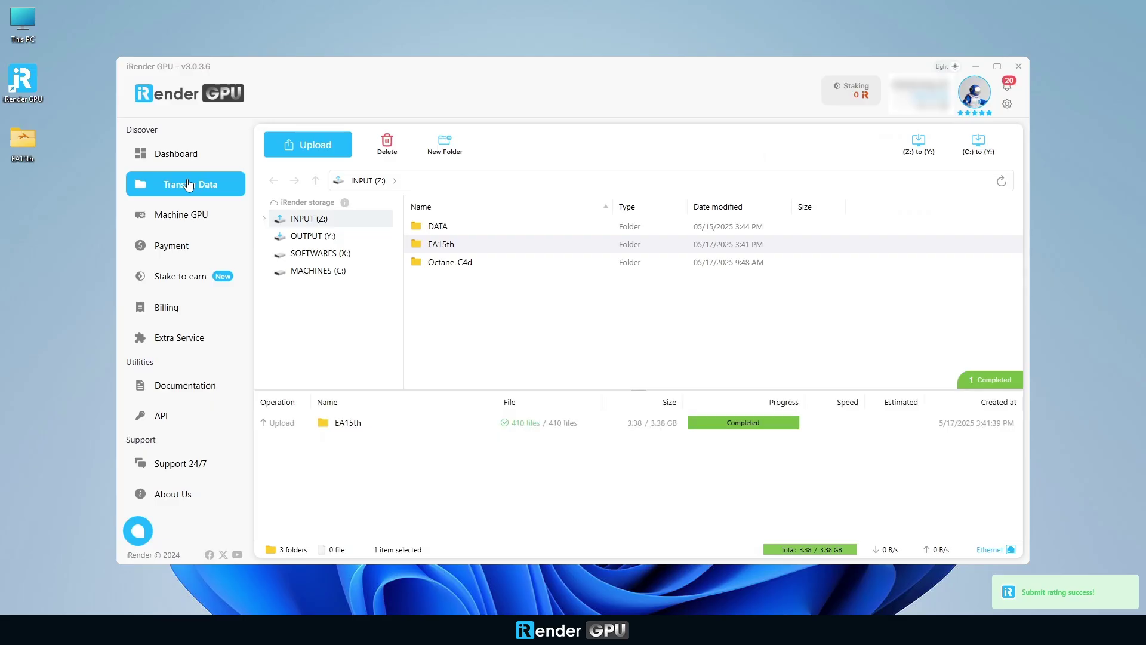
Step: Download 'output blender' (20 files, 83.58 MB) from OUTPUT (Y:) into the local EA15th folder
click(312, 236)
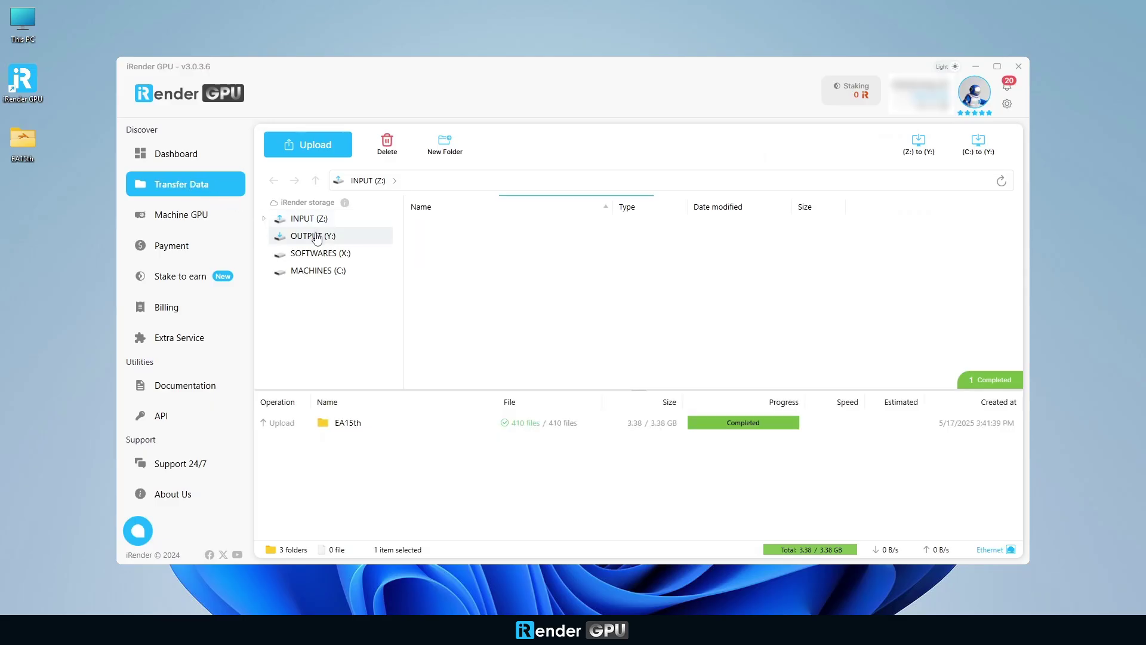
click(458, 245)
right_click(459, 245)
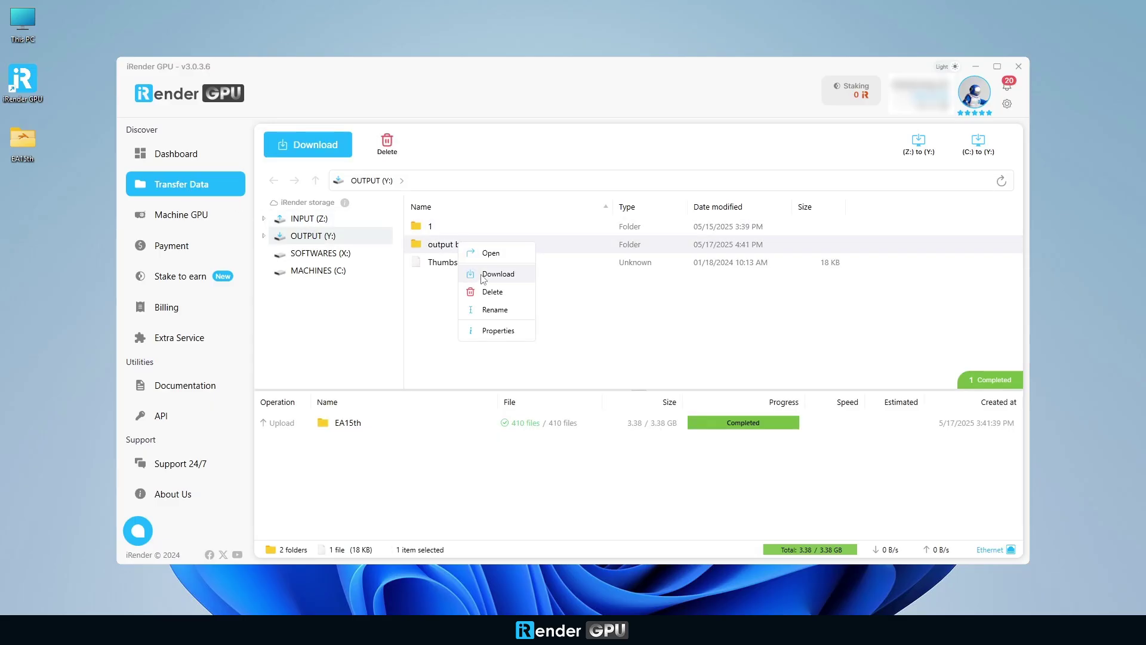
click(484, 273)
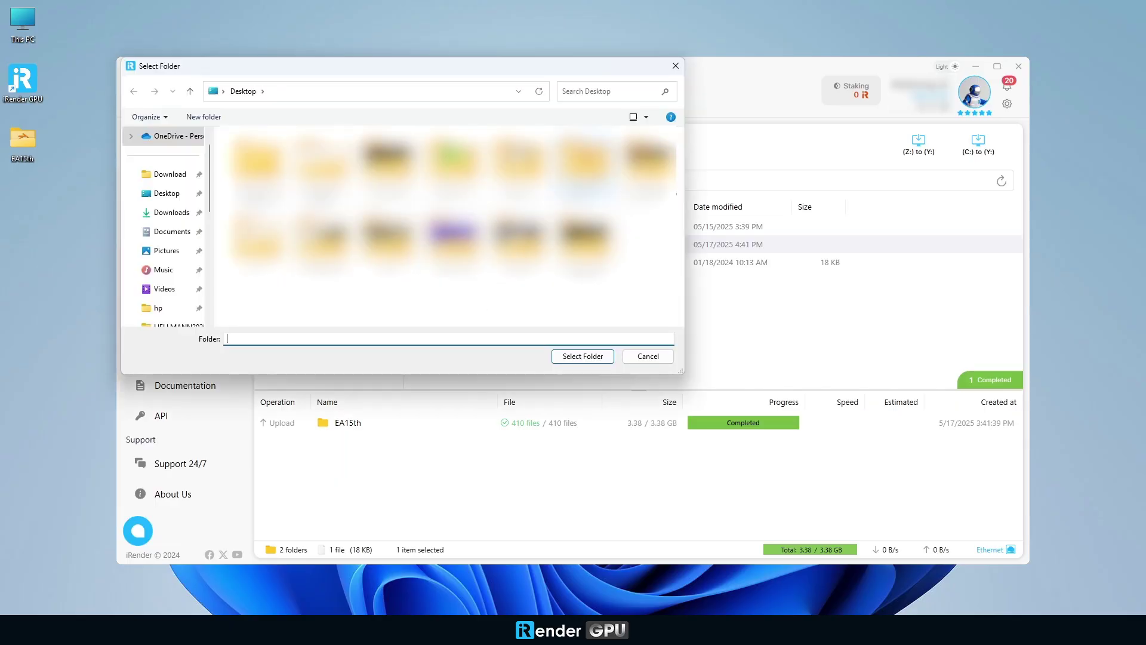
double_click(509, 260)
click(583, 357)
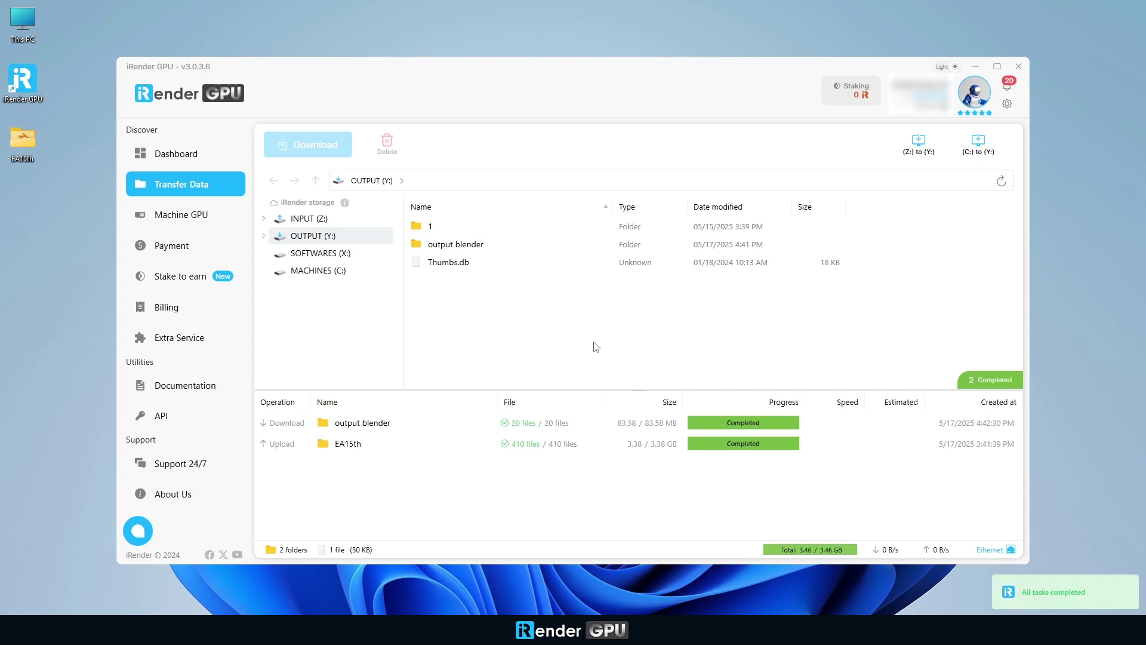
click(475, 248)
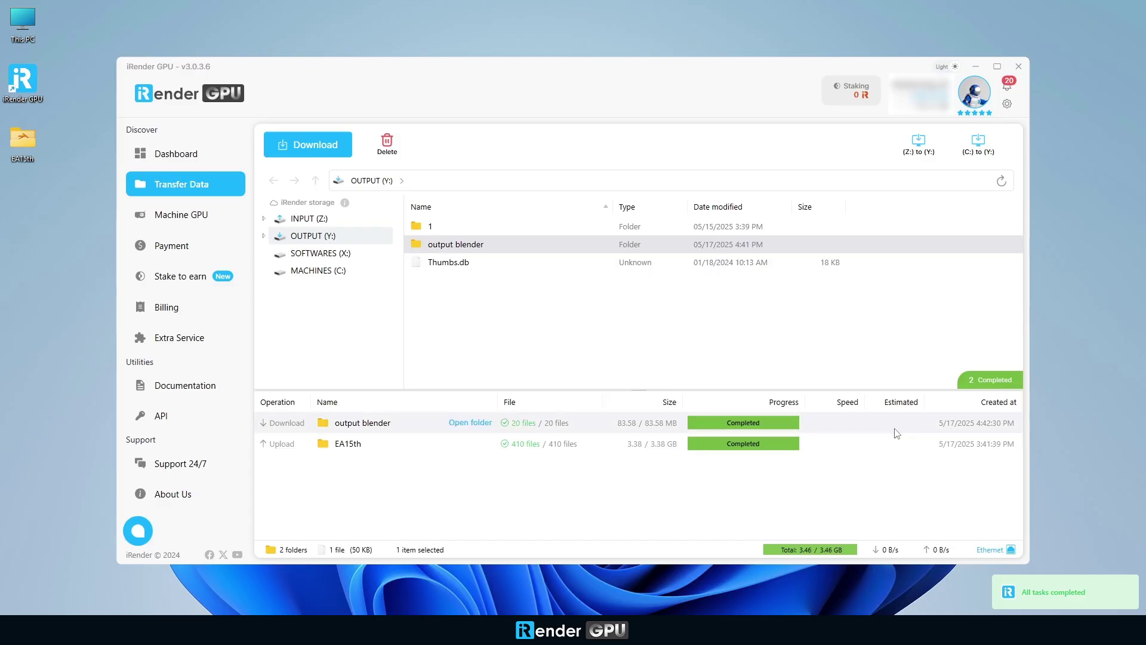